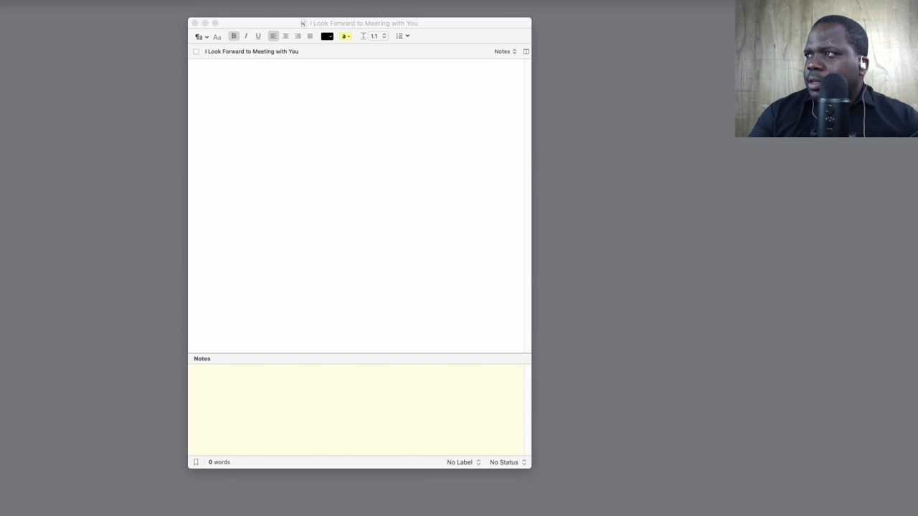
- Turn on screen annotation and draw a blue box with a small chimney-like rectangle on top, beside the document window
key(ctrl+alt+a)
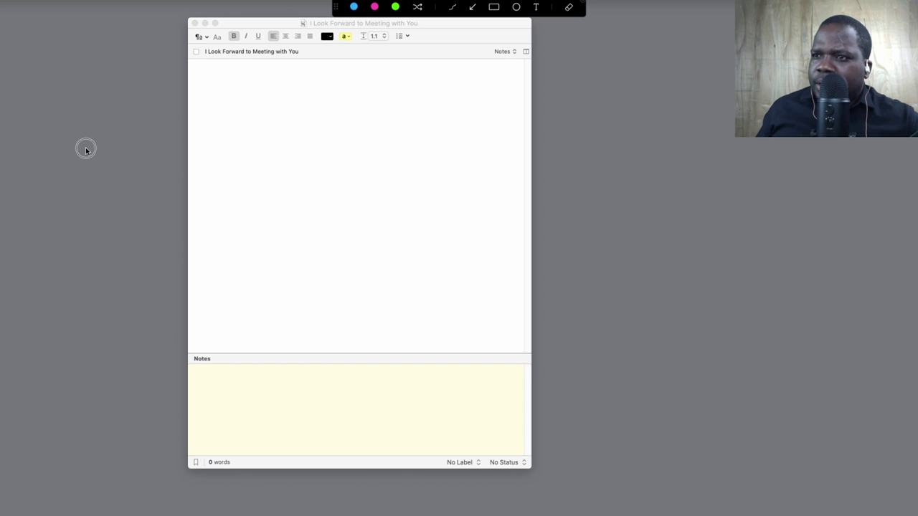
mouse_move(88, 147)
mouse_down()
mouse_move(148, 223)
mouse_move(183, 231)
mouse_up()
mouse_move(159, 125)
mouse_down()
mouse_move(164, 150)
mouse_move(176, 147)
mouse_up()
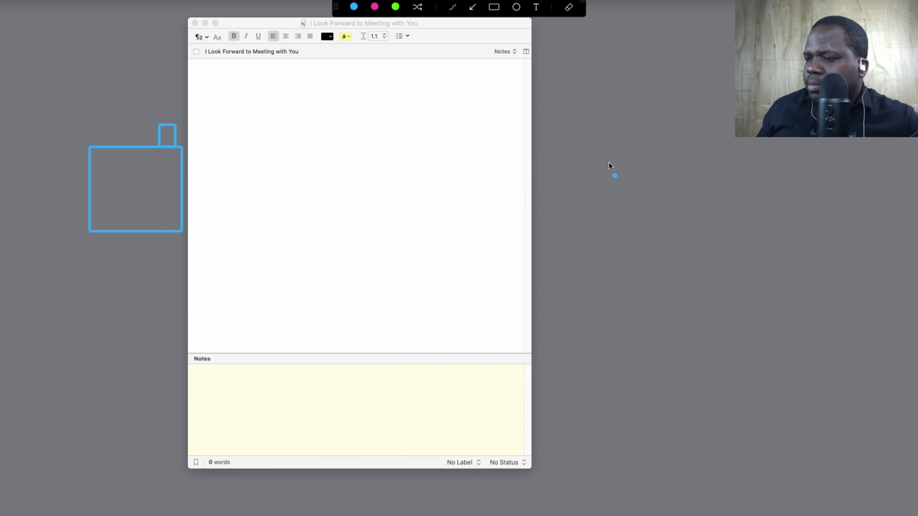
- Draw a blue stick figure on the opposite side of the document from the box, with a green rectangle beyond it
mouse_move(618, 169)
mouse_down()
mouse_move(629, 211)
mouse_move(600, 177)
mouse_up()
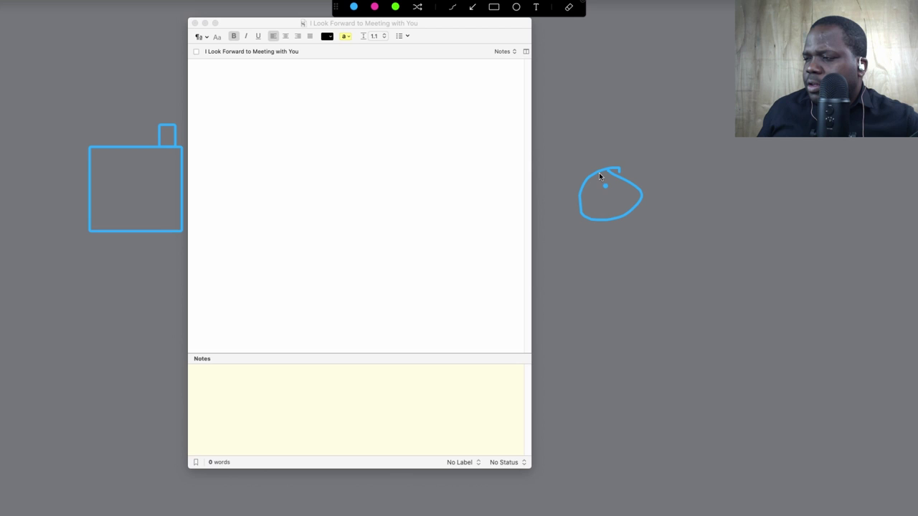
mouse_move(613, 213)
mouse_down()
mouse_move(581, 278)
mouse_move(630, 277)
mouse_up()
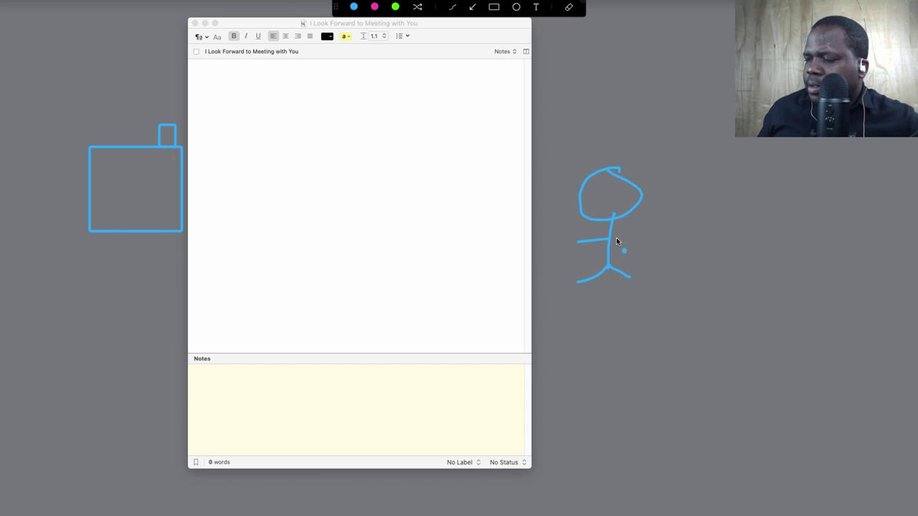
drag(616, 241, 643, 229)
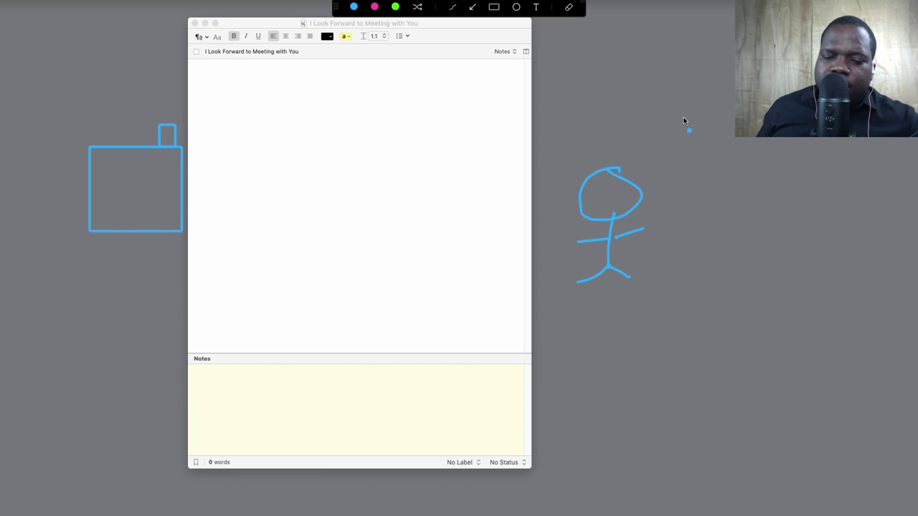
key(3)
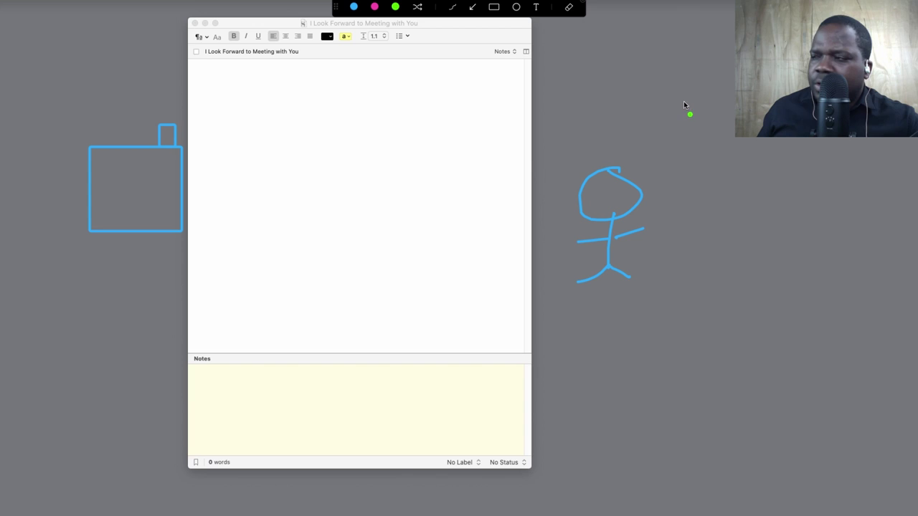
mouse_move(691, 104)
mouse_down()
mouse_move(773, 164)
mouse_move(791, 167)
mouse_up()
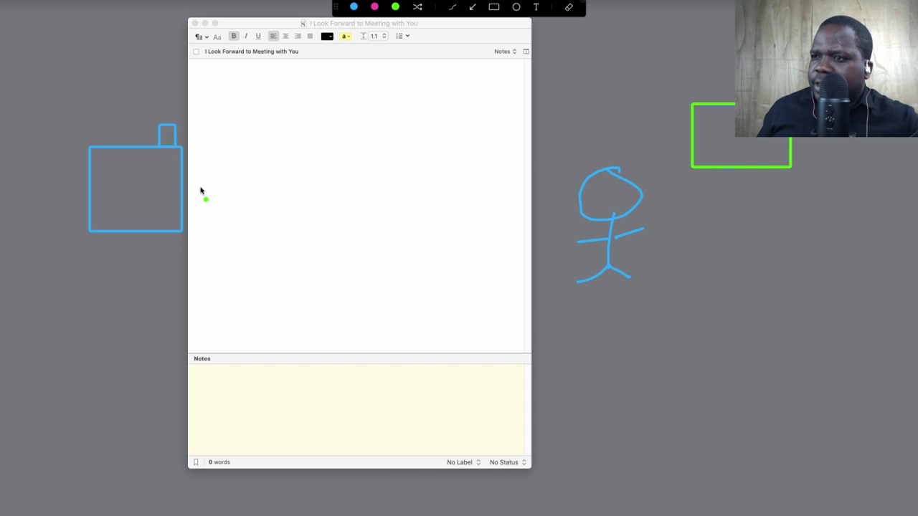
- Draw a pink stick figure next to the blue box and a long pink arrow reaching to the green rectangle
key(2)
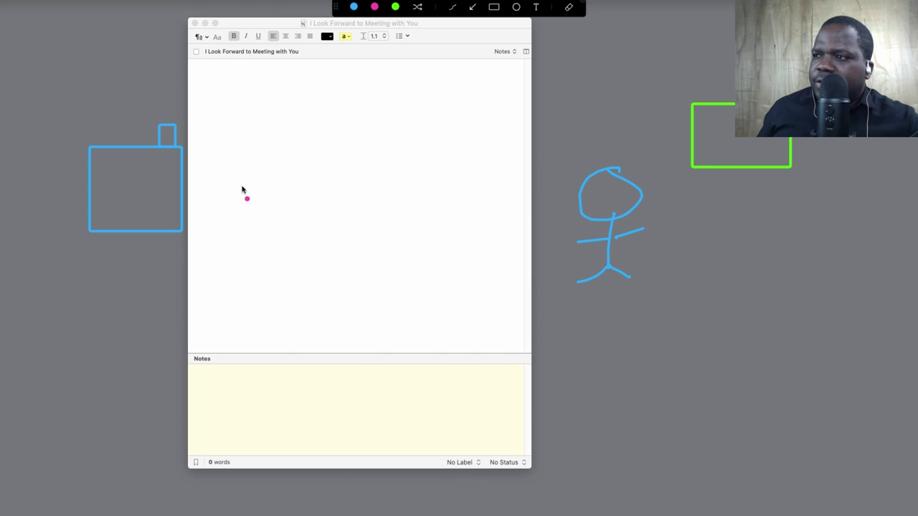
mouse_move(240, 188)
mouse_down()
mouse_move(239, 210)
mouse_move(205, 245)
mouse_move(262, 260)
mouse_up()
drag(267, 209, 190, 207)
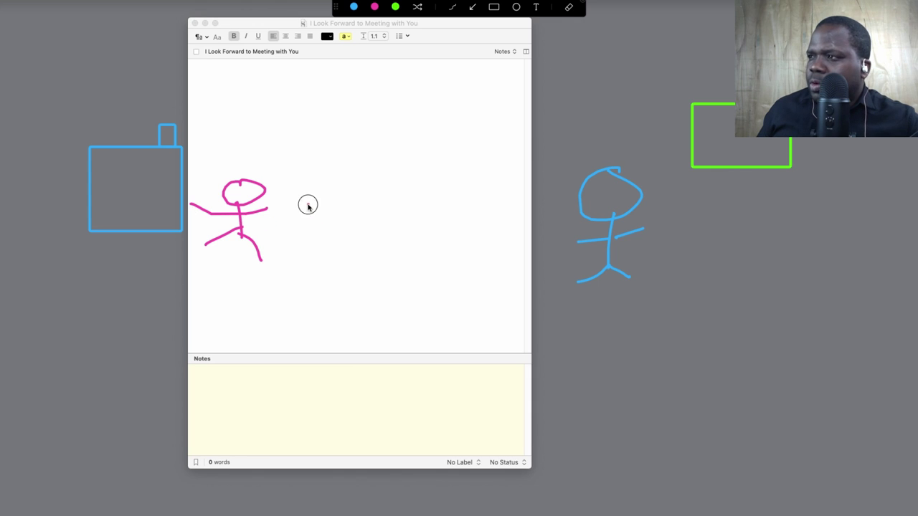
mouse_move(307, 206)
mouse_down()
mouse_move(652, 137)
mouse_move(688, 145)
mouse_up()
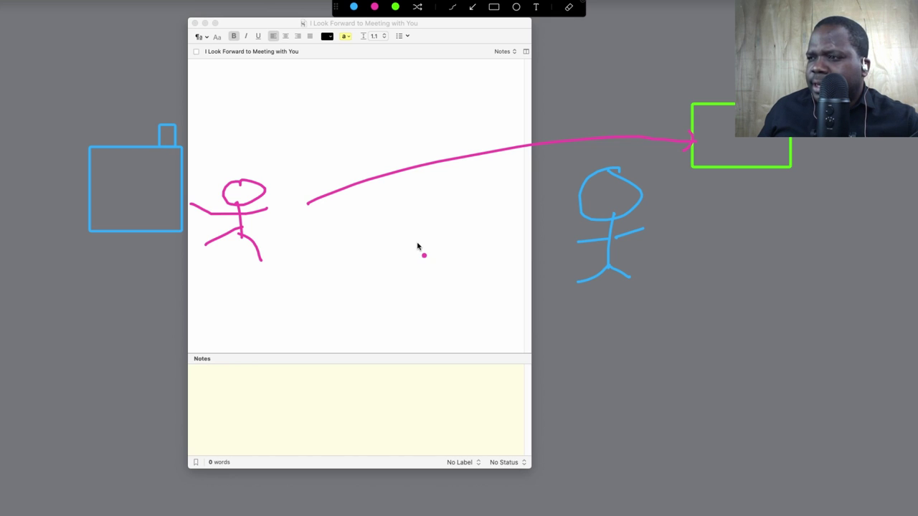
- Draw a pink page with three squiggly text lines below the blue box, and an arrow pointing into it
key(r)
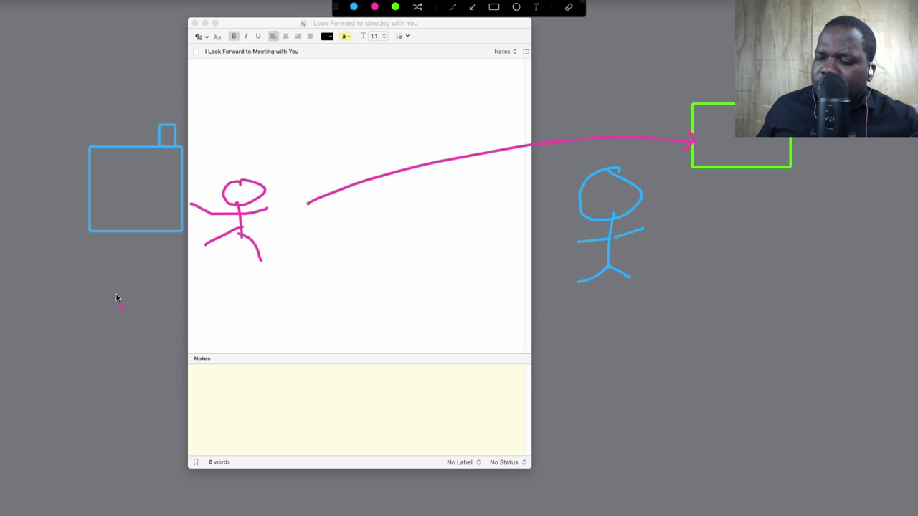
mouse_move(105, 297)
mouse_down()
mouse_move(195, 402)
mouse_move(206, 438)
mouse_up()
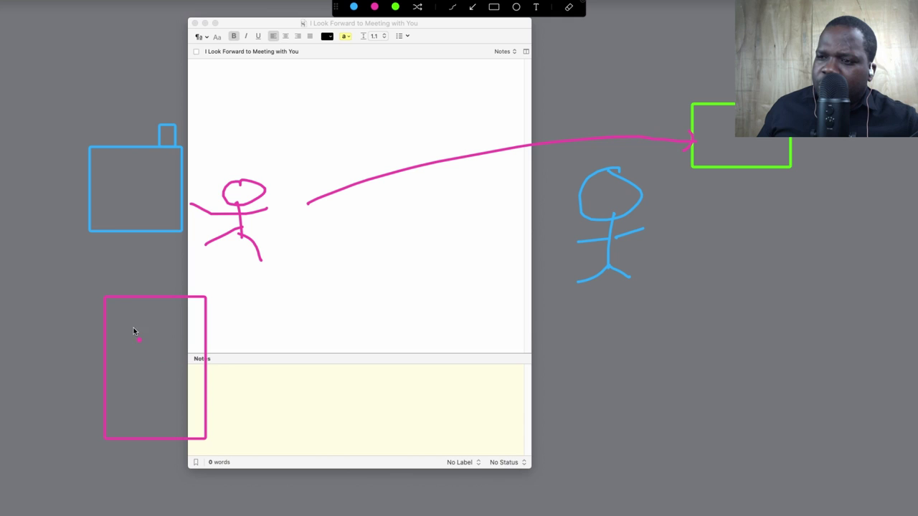
drag(133, 331, 173, 335)
mouse_move(161, 366)
mouse_down()
mouse_move(175, 364)
mouse_move(180, 406)
mouse_up()
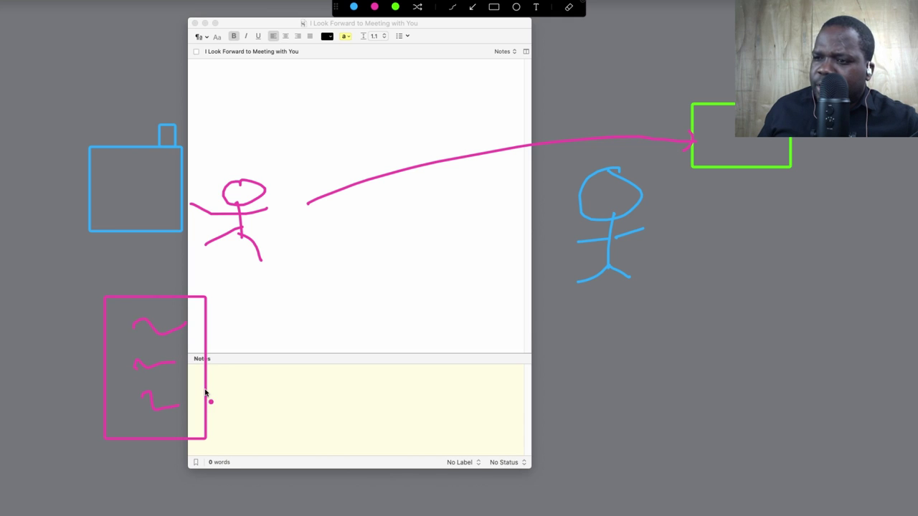
drag(22, 365, 108, 354)
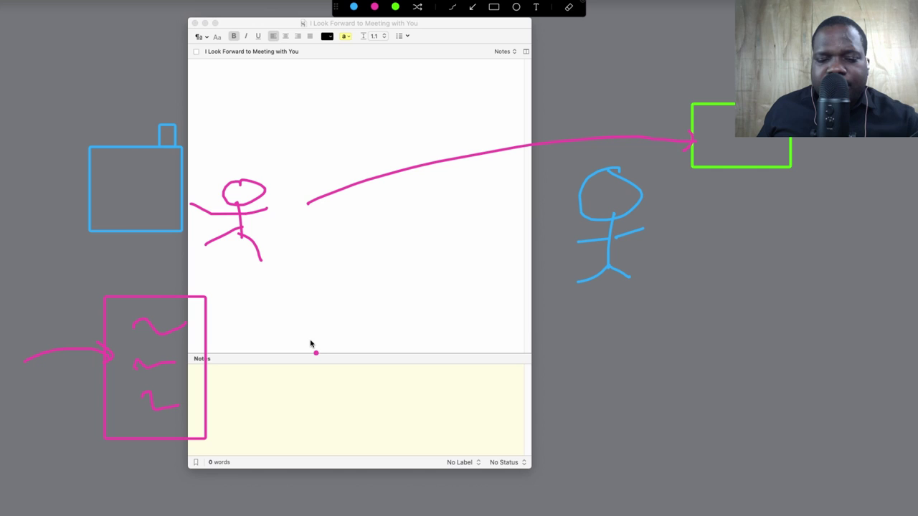
- Draw a second pink page with three squiggly lines, an arrow leading to it from the first page, and another pointing at its top edge
mouse_move(309, 308)
mouse_down()
mouse_move(292, 383)
mouse_move(401, 434)
mouse_up()
drag(334, 324, 387, 323)
drag(331, 351, 389, 353)
drag(336, 374, 380, 389)
drag(236, 348, 287, 357)
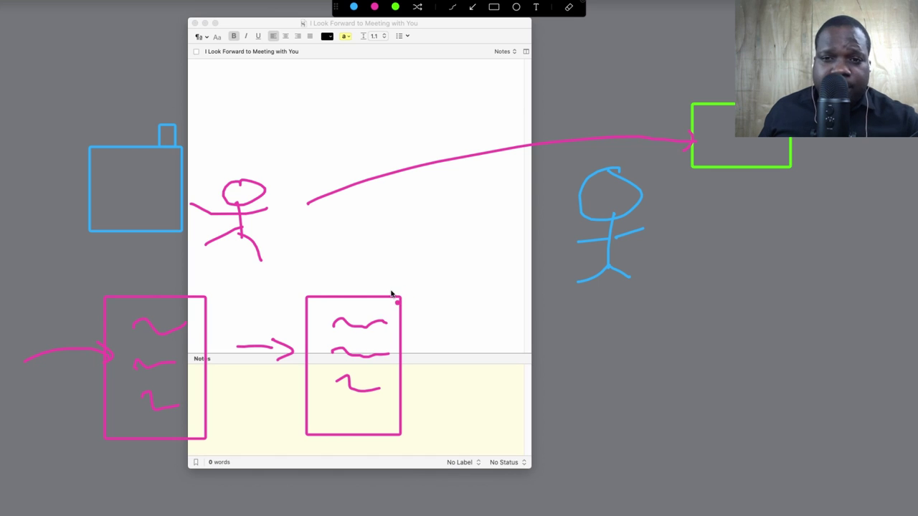
mouse_move(403, 265)
mouse_down()
mouse_move(369, 291)
mouse_move(383, 295)
mouse_up()
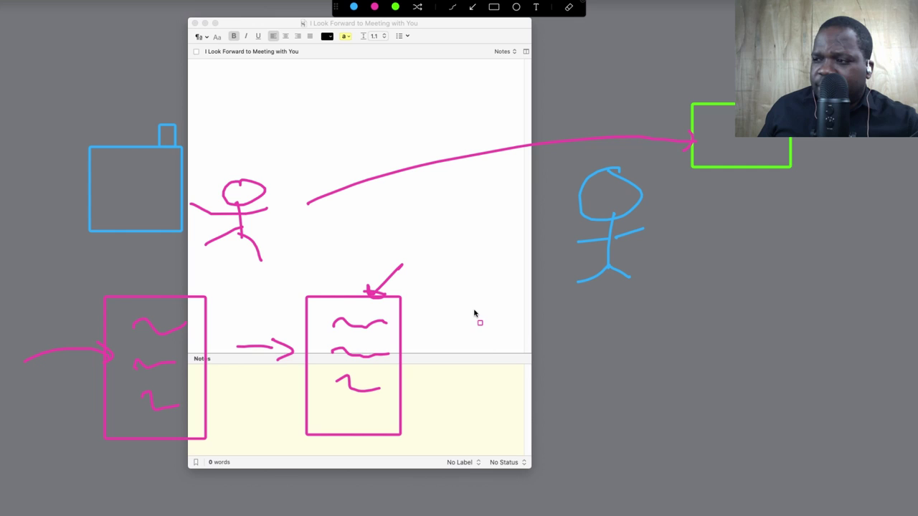
- Draw a pink card with a small inner box, two squiggly lines and an arrow pointing at it, and clear all annotations
drag(475, 305, 607, 387)
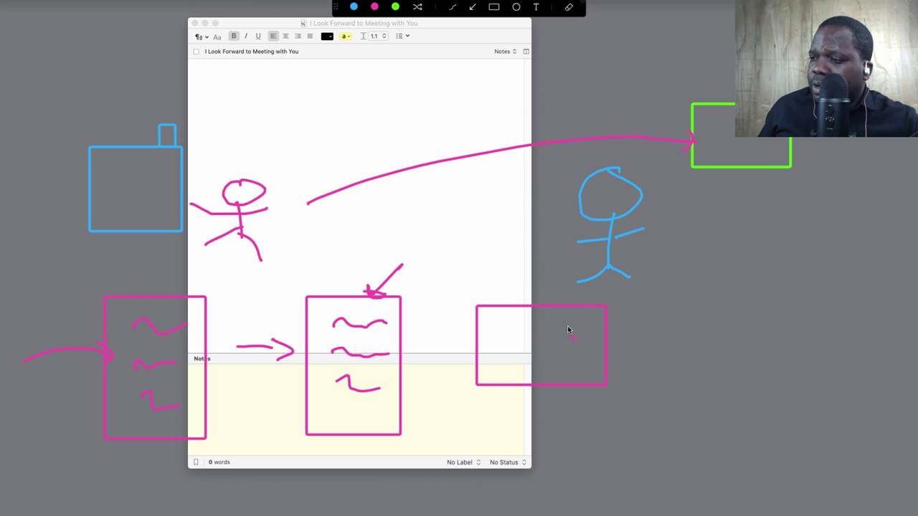
drag(566, 326, 594, 361)
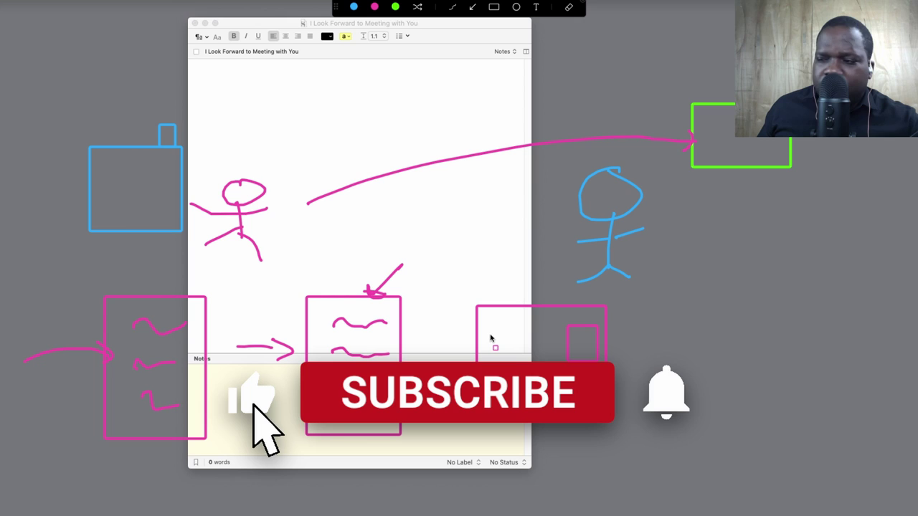
drag(493, 329, 546, 327)
drag(505, 352, 542, 350)
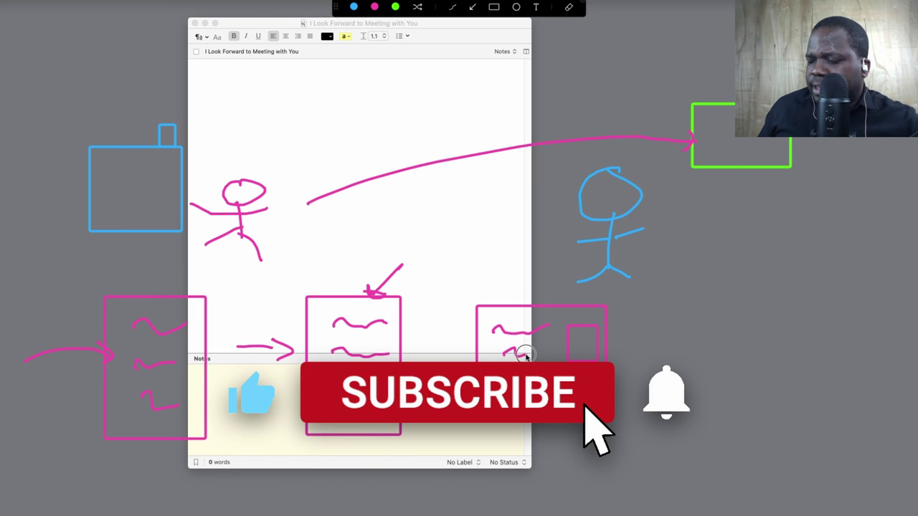
click(558, 236)
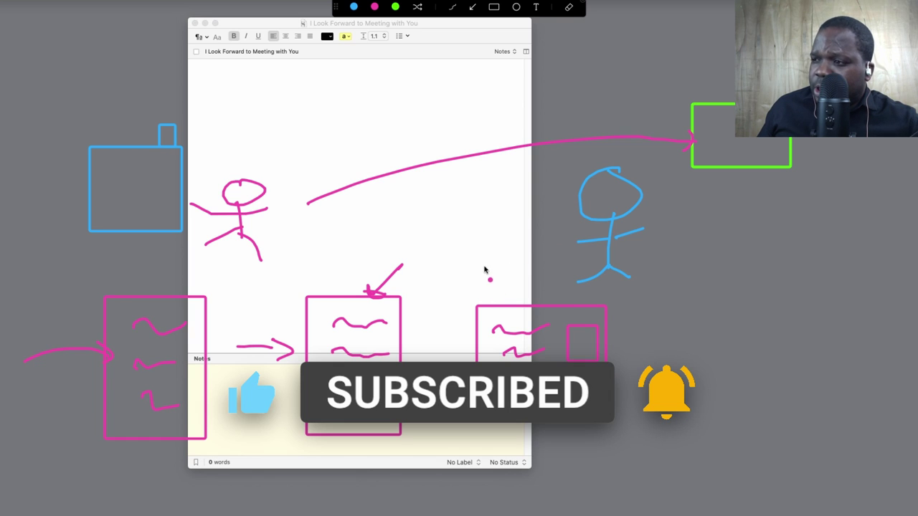
mouse_move(485, 263)
mouse_down()
mouse_move(518, 290)
mouse_move(492, 297)
mouse_up()
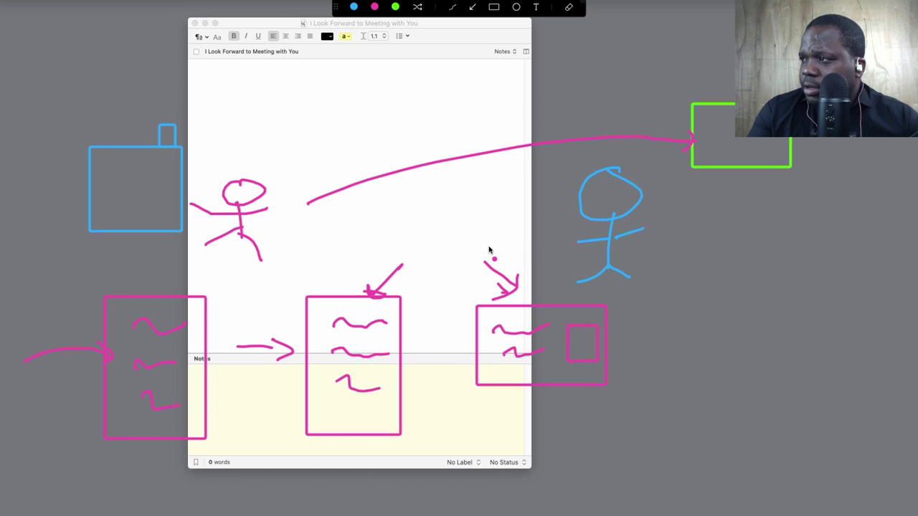
key(Escape)
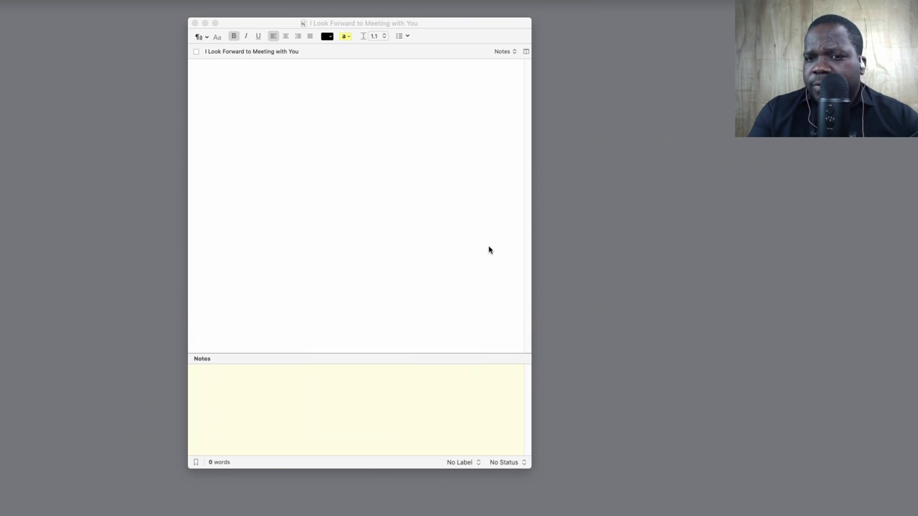
- Begin the empty document with the label "Subject:"
click(340, 126)
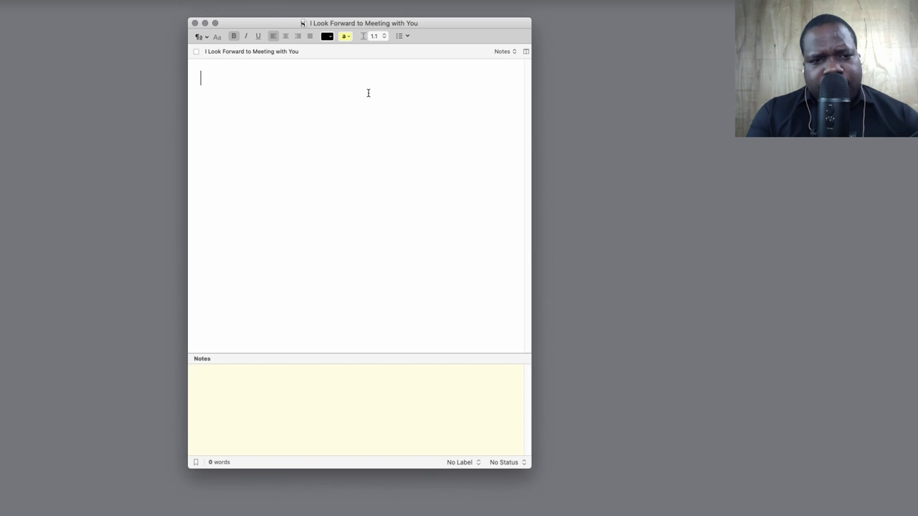
text(Subject )
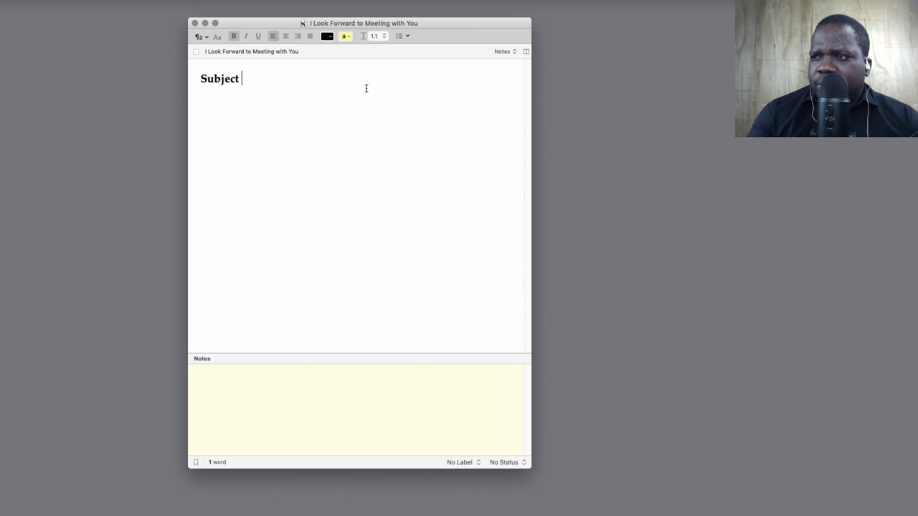
text(:)
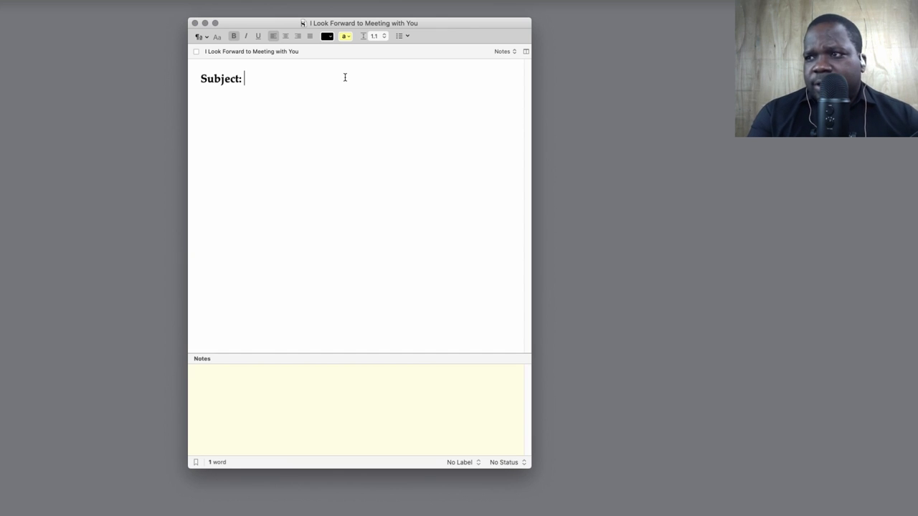
- Complete the subject line with the text "I look forward to meeting with you"
text(I)
key(BackSpace)
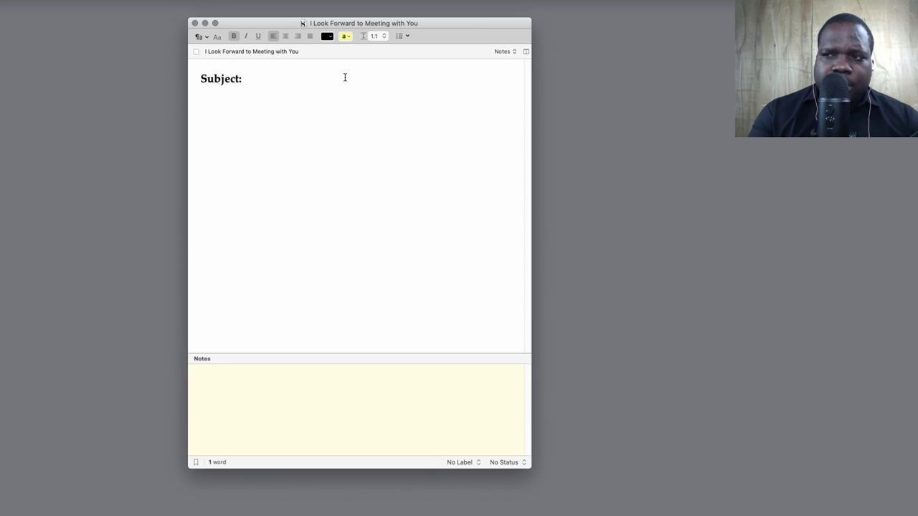
text(I)
key(BackSpace)
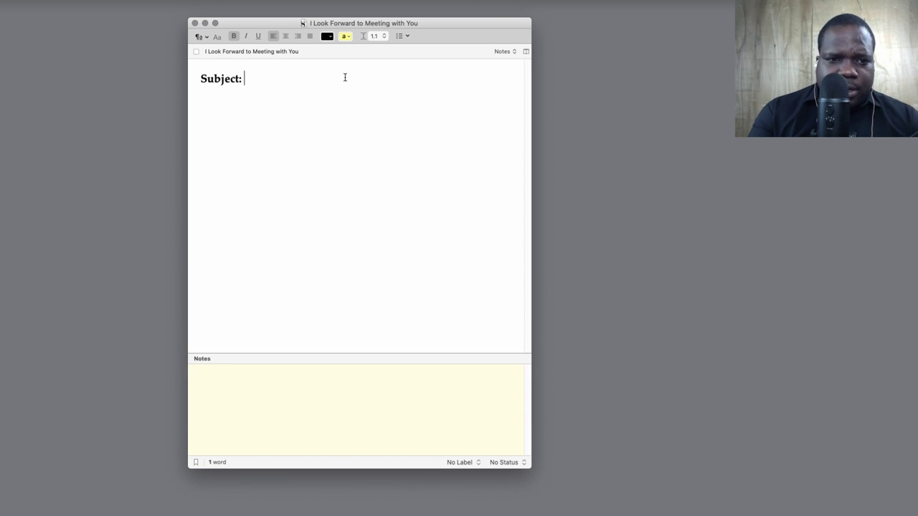
text(O)
key(BackSpace)
text(I. look)
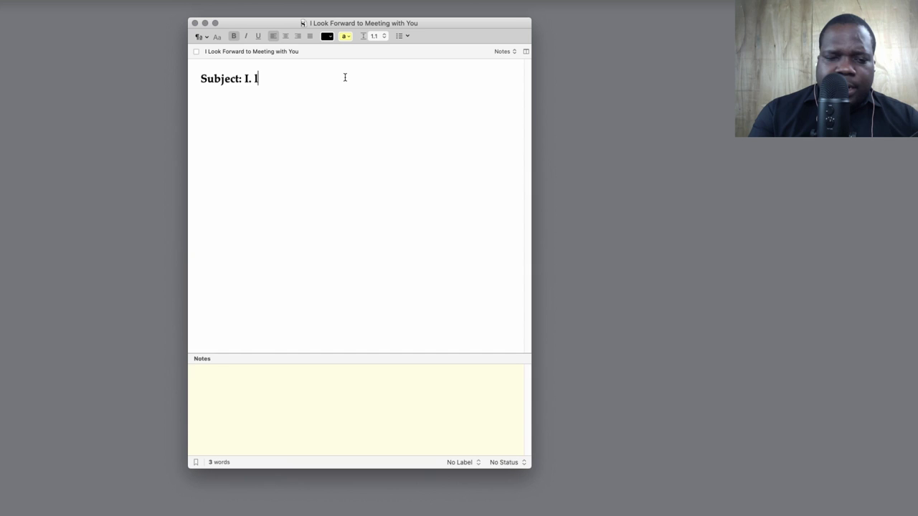
key(BackSpace)
key(BackSpace)
key(BackSpace)
key(BackSpace)
key(BackSpace)
key(BackSpace)
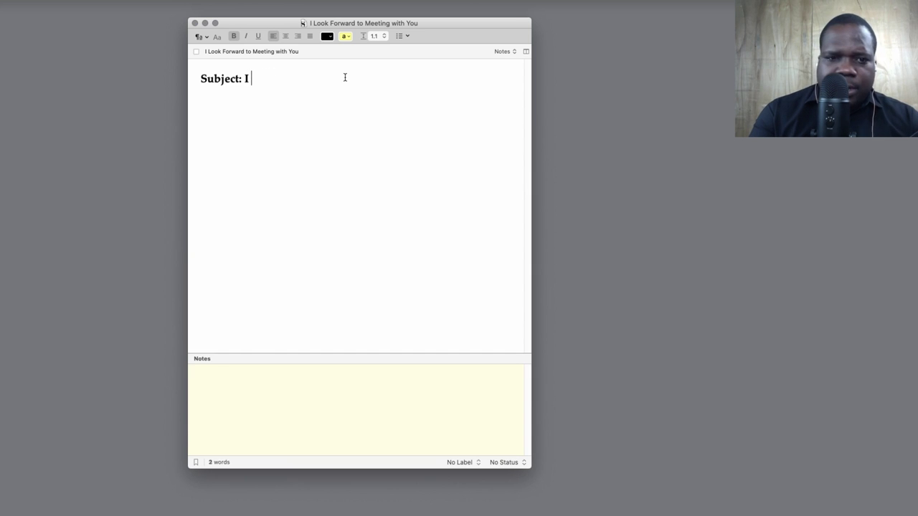
text(look forwa)
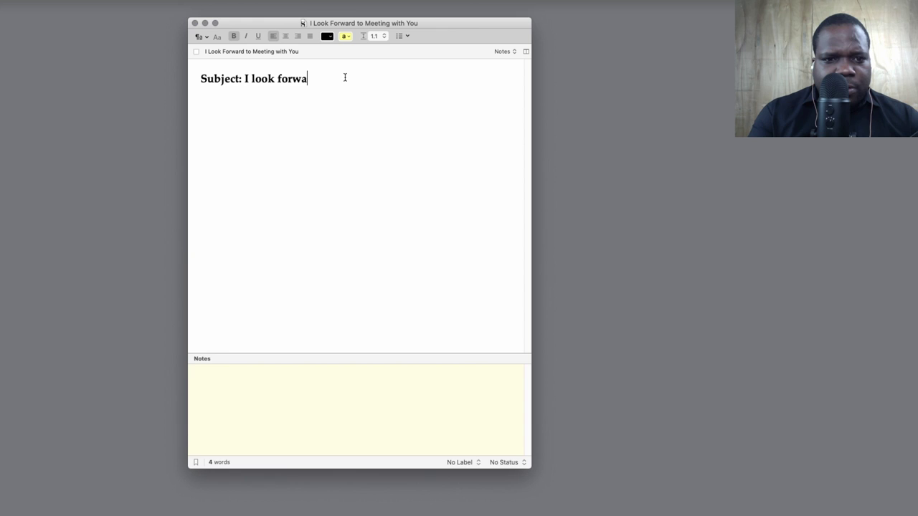
text(rd to meeti)
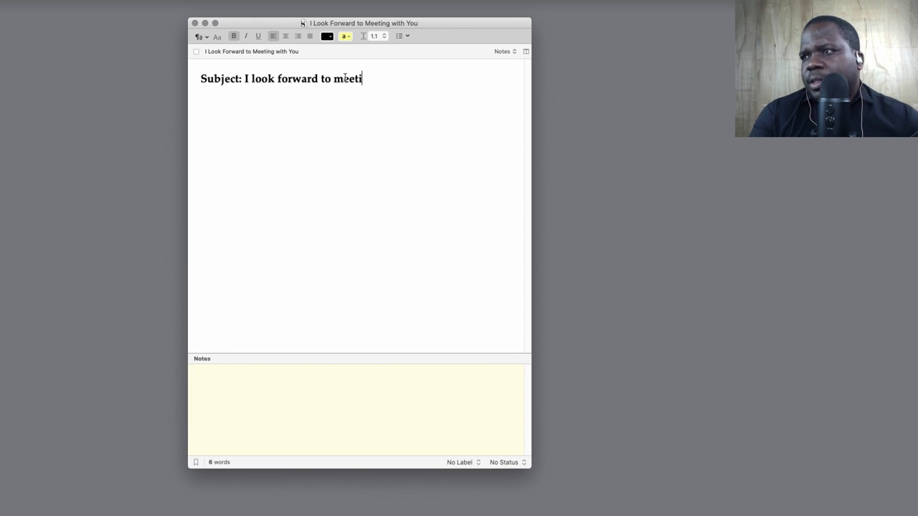
text(ng with you)
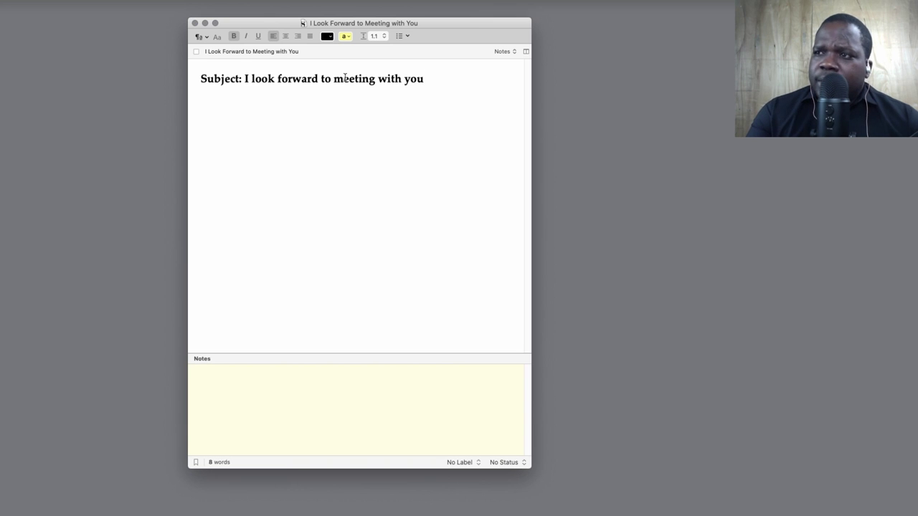
- Add a blank line below the subject line and place the cursor on the line after it
key(Return)
key(Return)
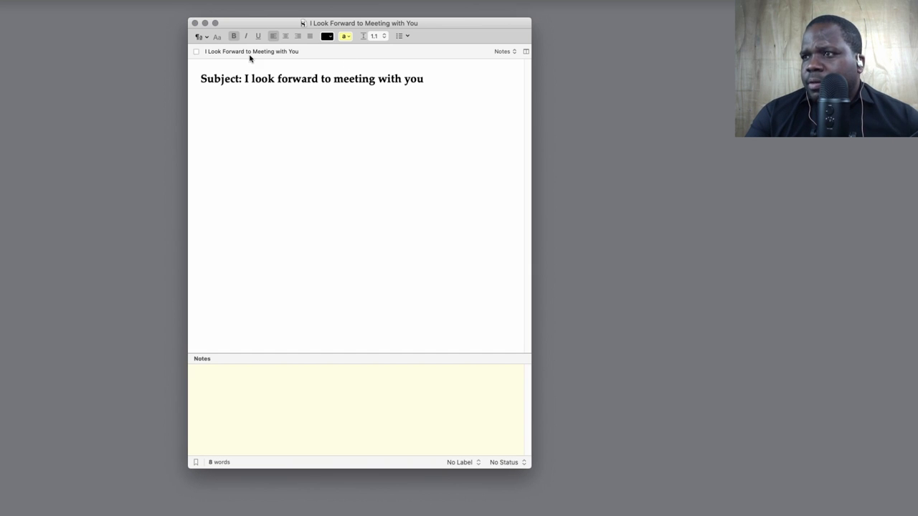
click(207, 98)
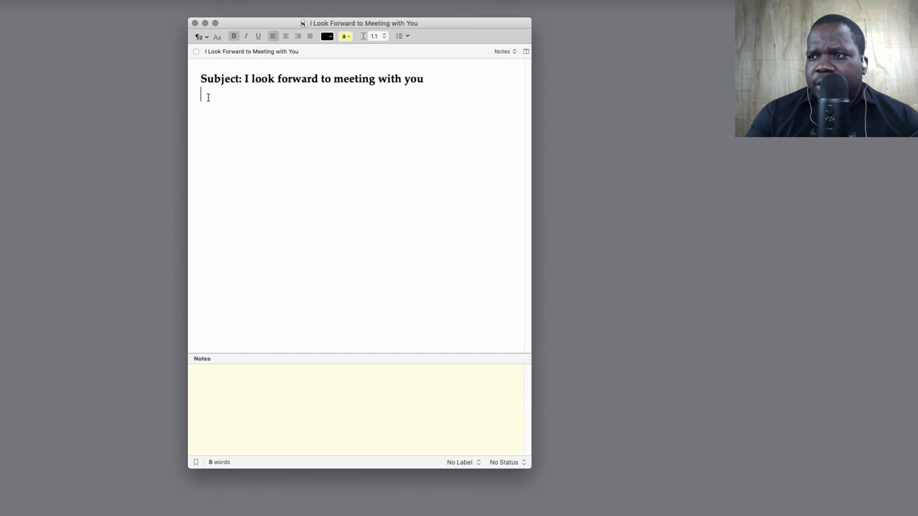
click(206, 109)
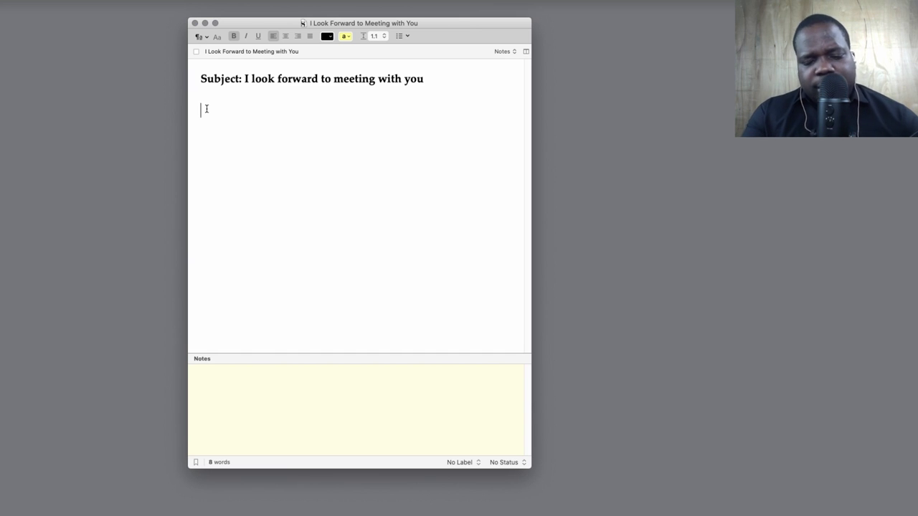
- Begin the greeting with "Dear" below the subject and remove its bold formatting, keeping only the subject line bold
text(Dear)
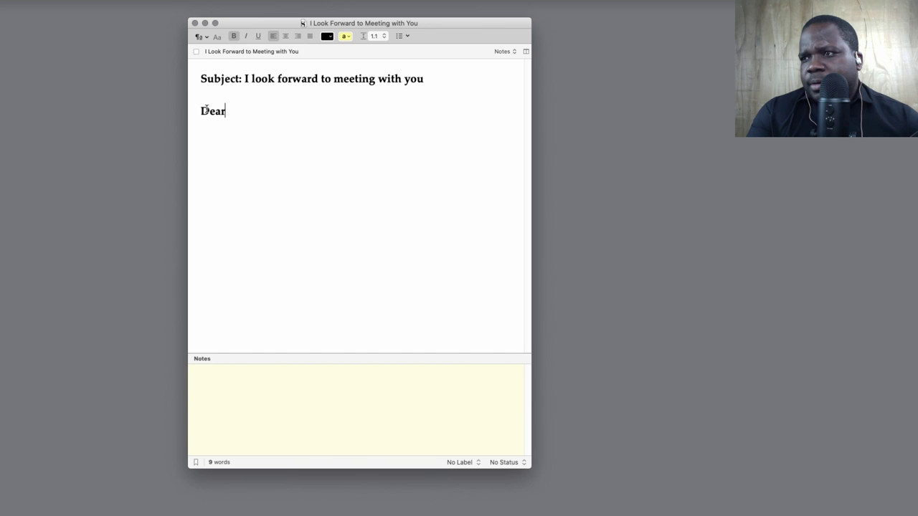
key(super+a)
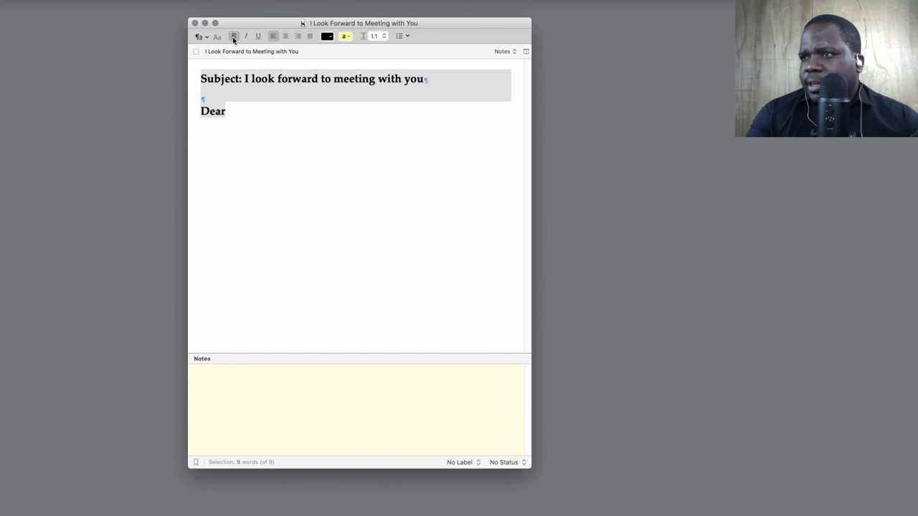
click(234, 36)
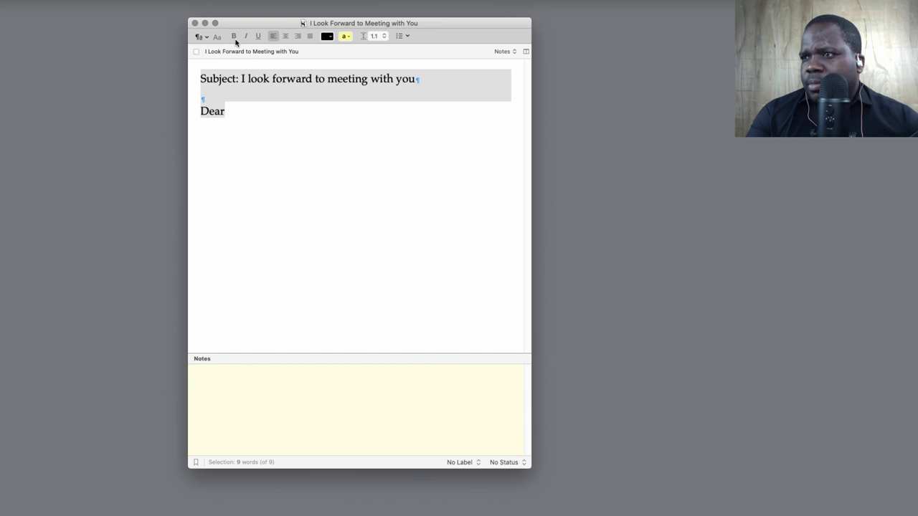
triple_click(226, 79)
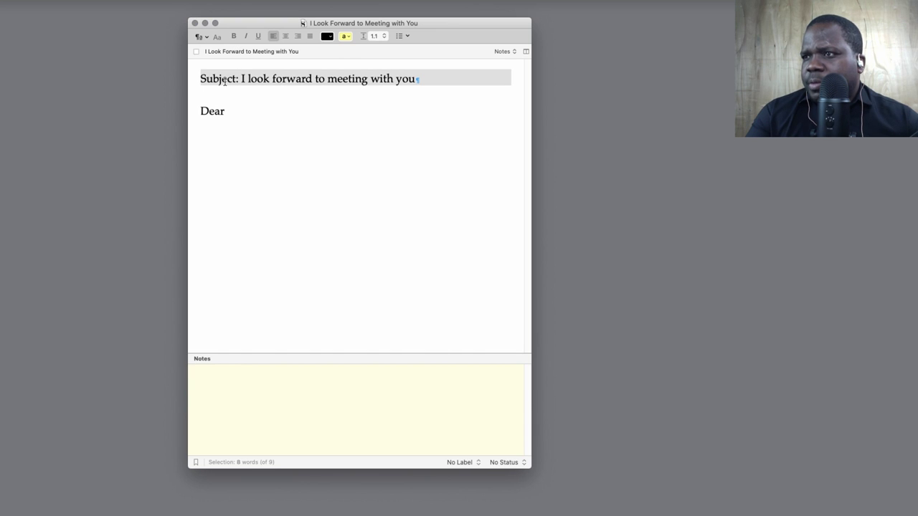
click(234, 37)
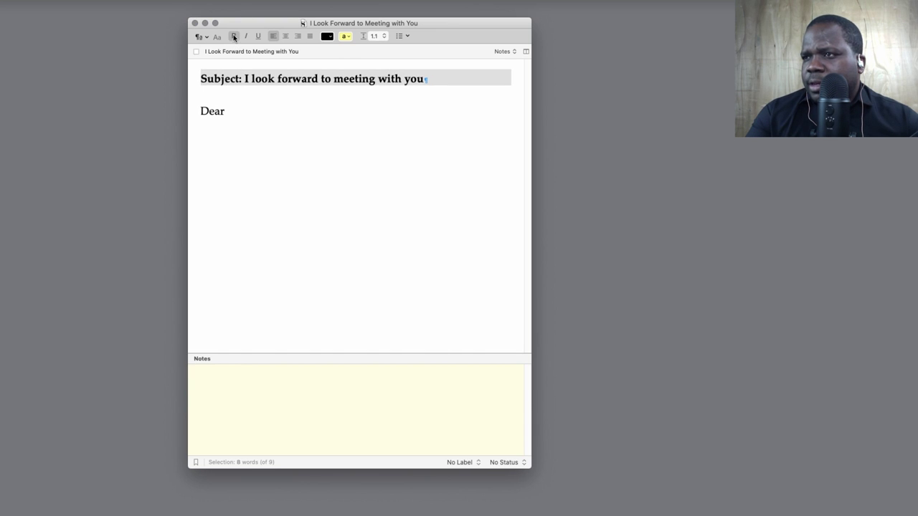
click(239, 97)
click(236, 111)
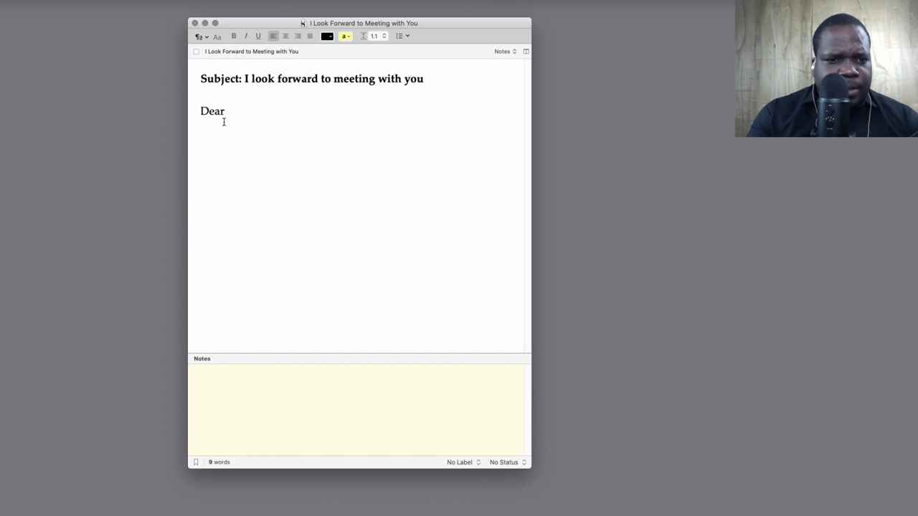
- Complete the greeting with the placeholder "[name]," and leave a blank line below it for the message body
text([])
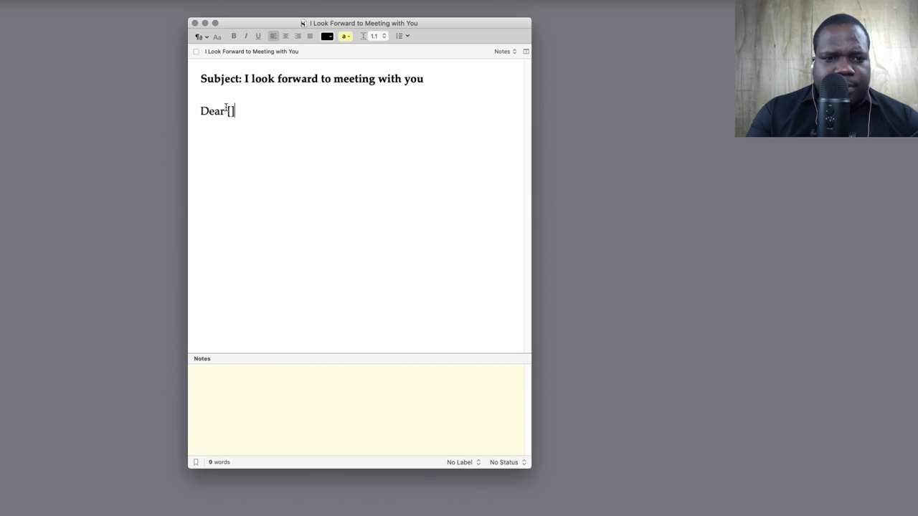
text(name)
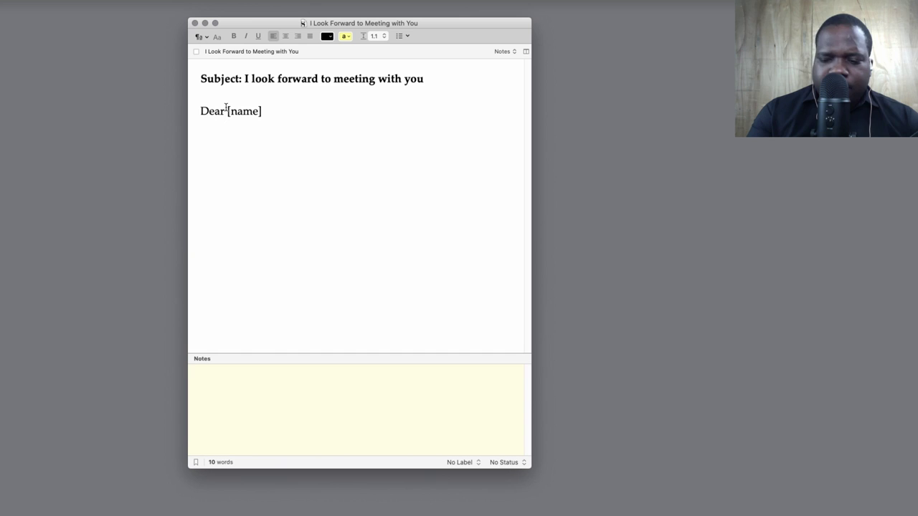
key(Right)
text(,)
key(Return)
key(Return)
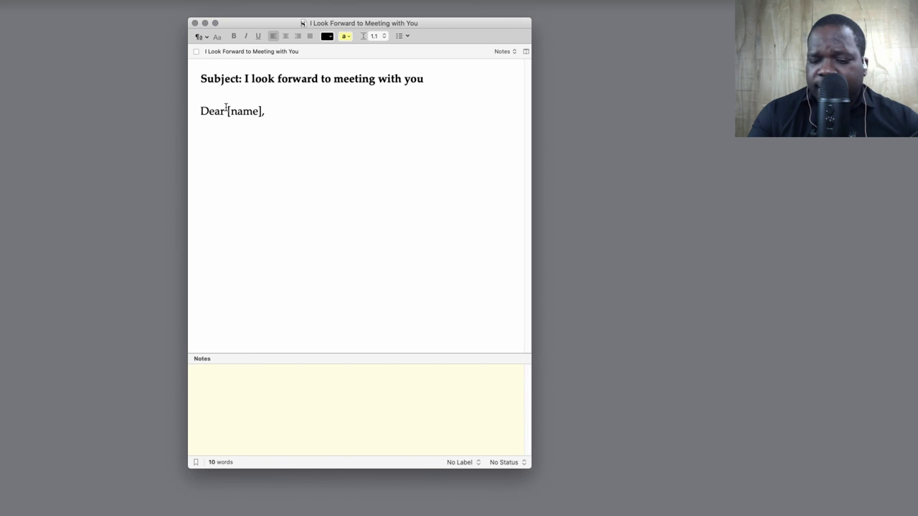
- Open the body with "Following up on our phone conversation, I look forward to meeting with you and your strate"
text(Foo)
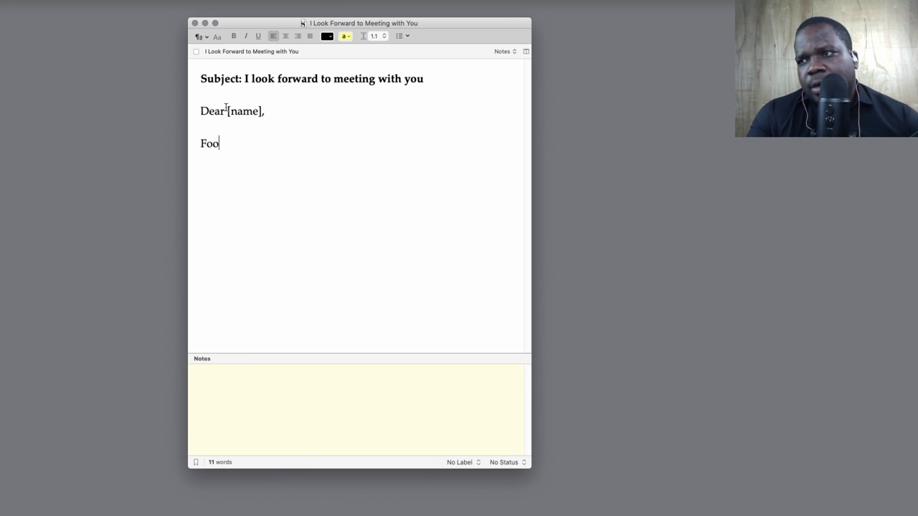
text(lowing )
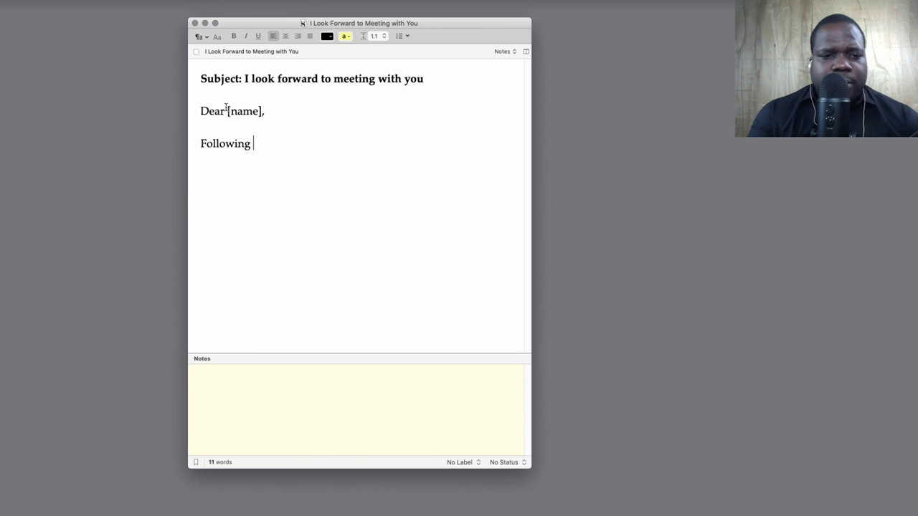
text(up on ou)
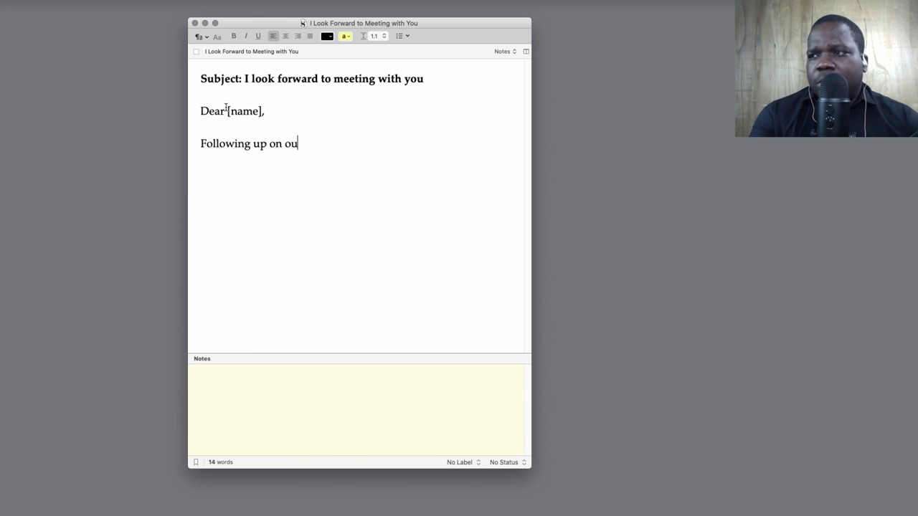
text(r phone)
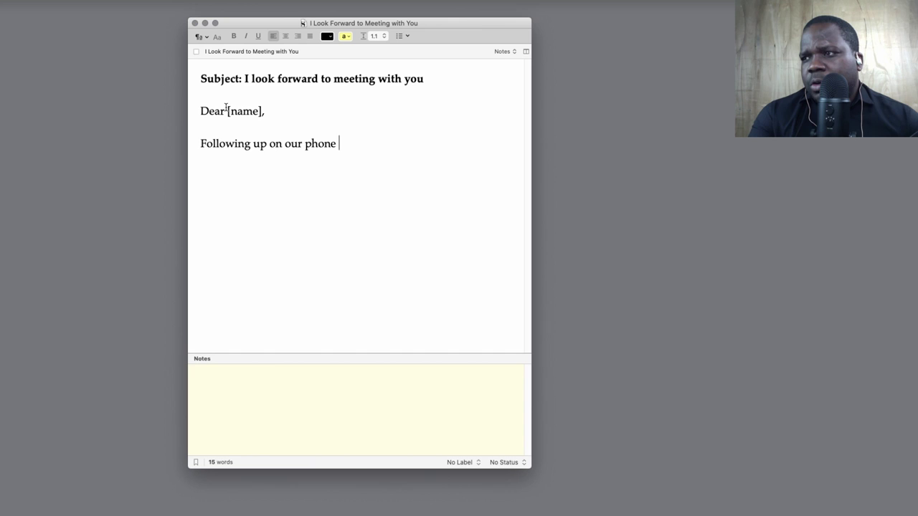
text( conversation )
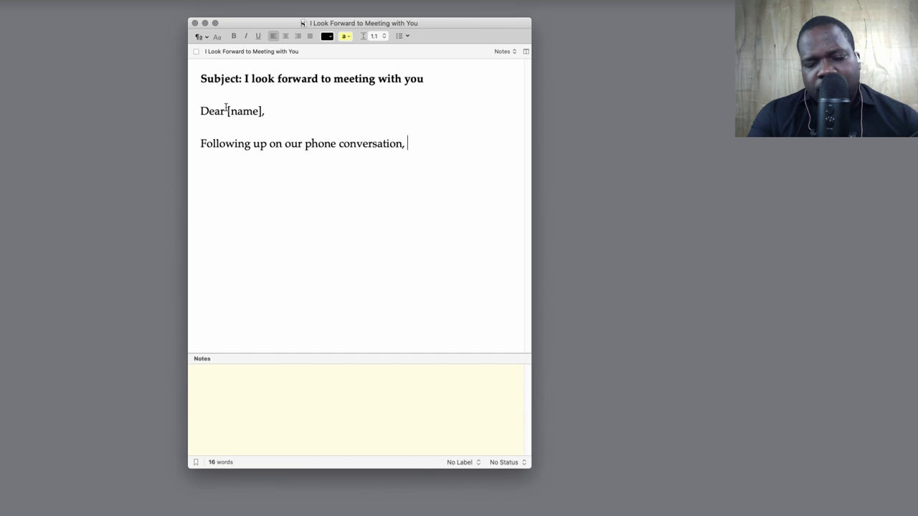
text( I look fo)
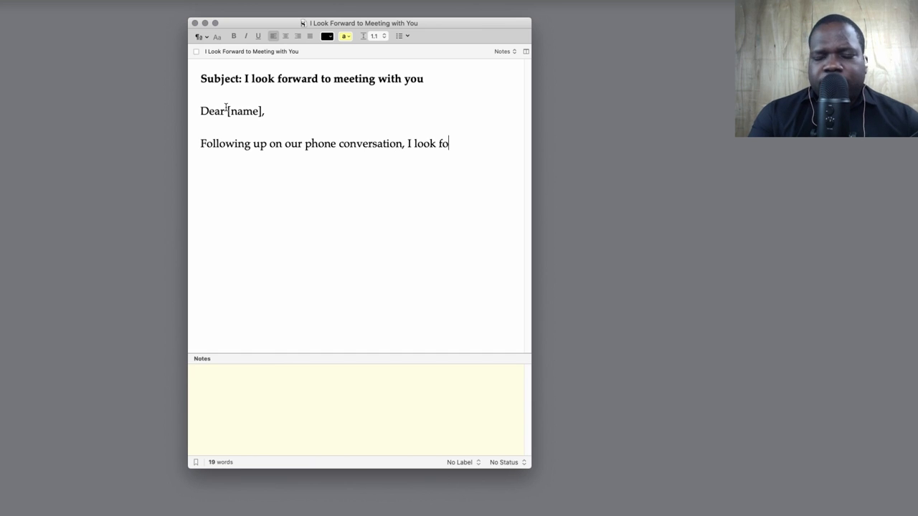
text(rward to m)
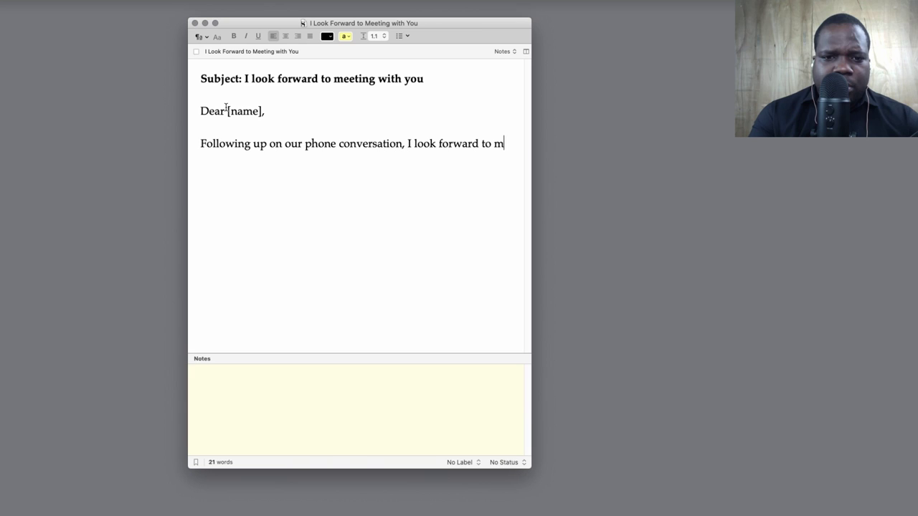
text(eeting with y)
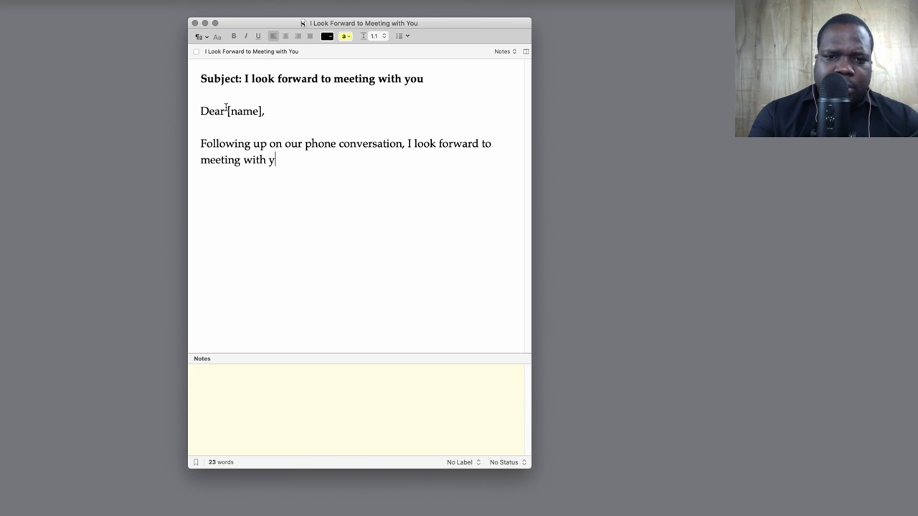
text(ou and your)
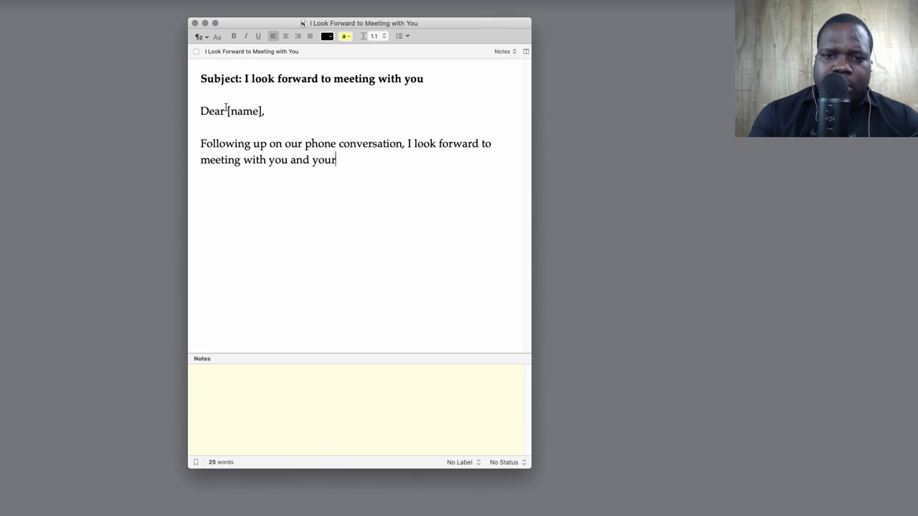
text( strate)
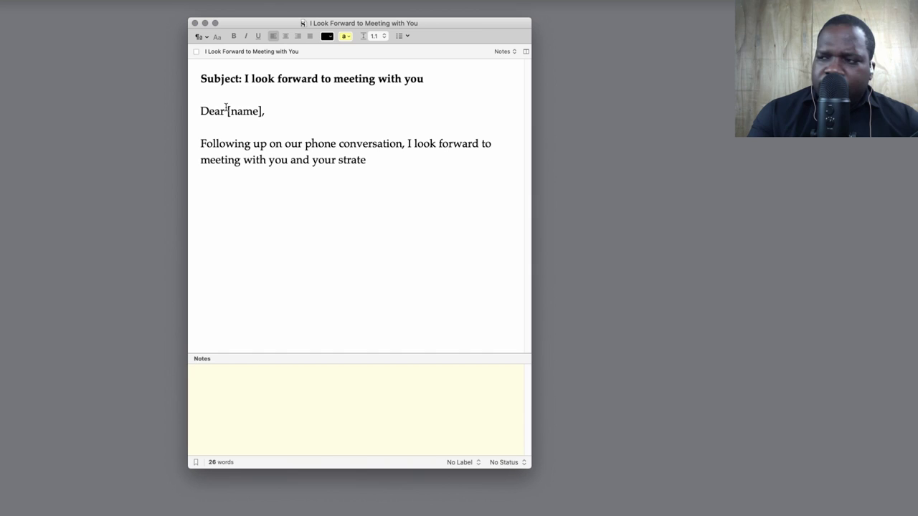
- Remove "and your strate" from the opening sentence so that it ends with "meeting with you"
key(BackSpace)
key(BackSpace)
key(BackSpace)
key(BackSpace)
key(BackSpace)
key(BackSpace)
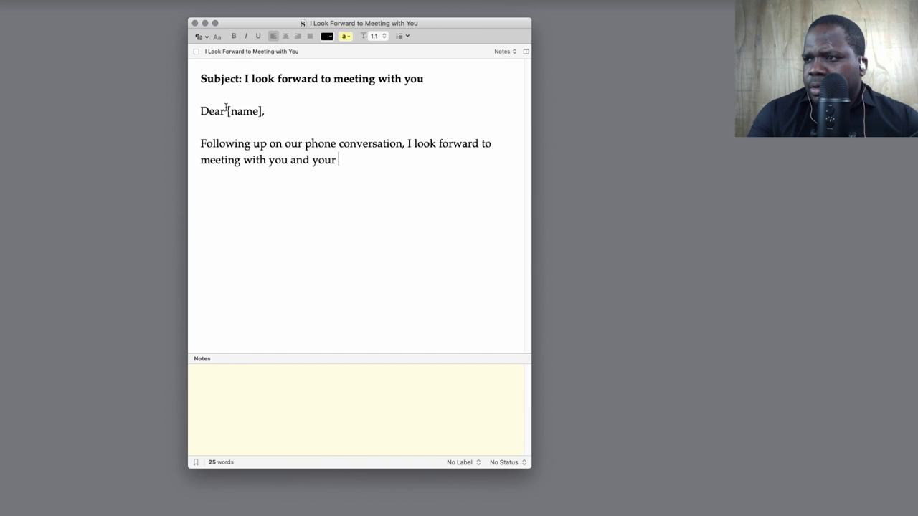
key(BackSpace)
key(BackSpace)
key(BackSpace)
key(BackSpace)
key(BackSpace)
key(BackSpace)
key(BackSpace)
key(BackSpace)
key(BackSpace)
key(BackSpace)
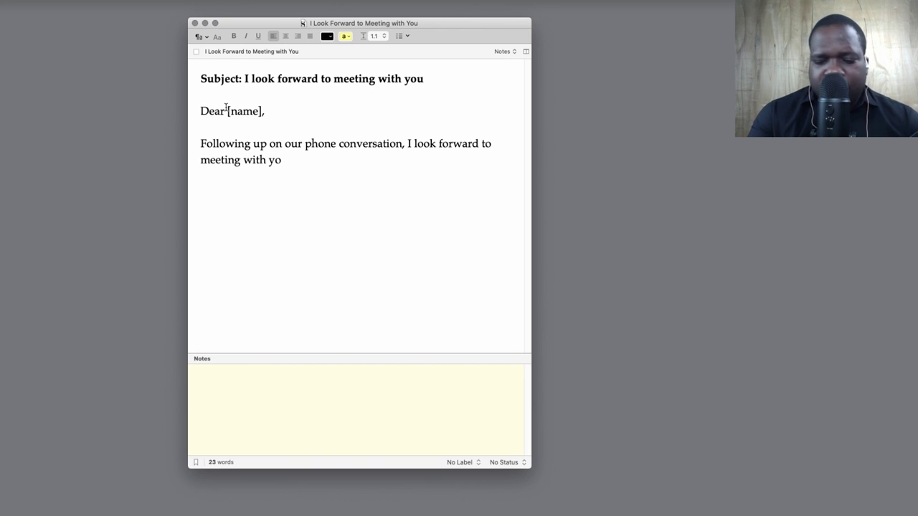
text(u)
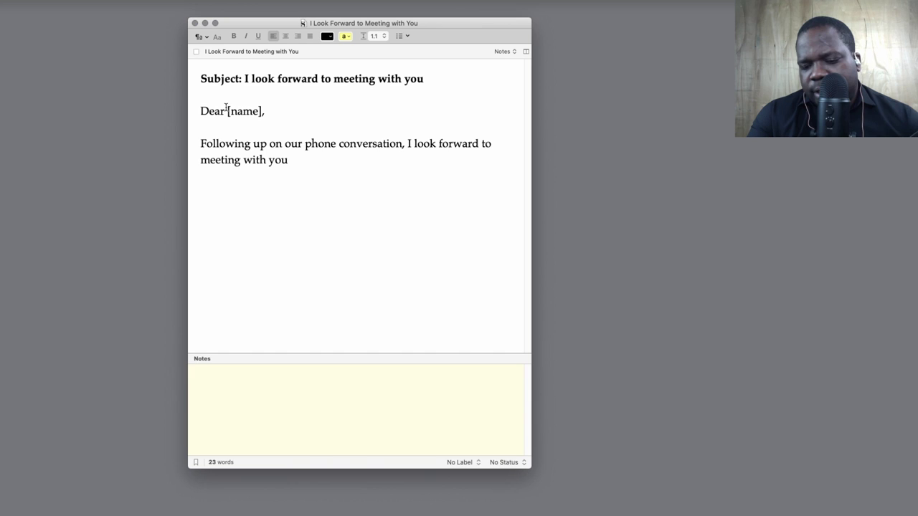
- Finish the opening sentence with "on [Date] [where]." and begin the following sentence with "I appreciate"
text( on [da)
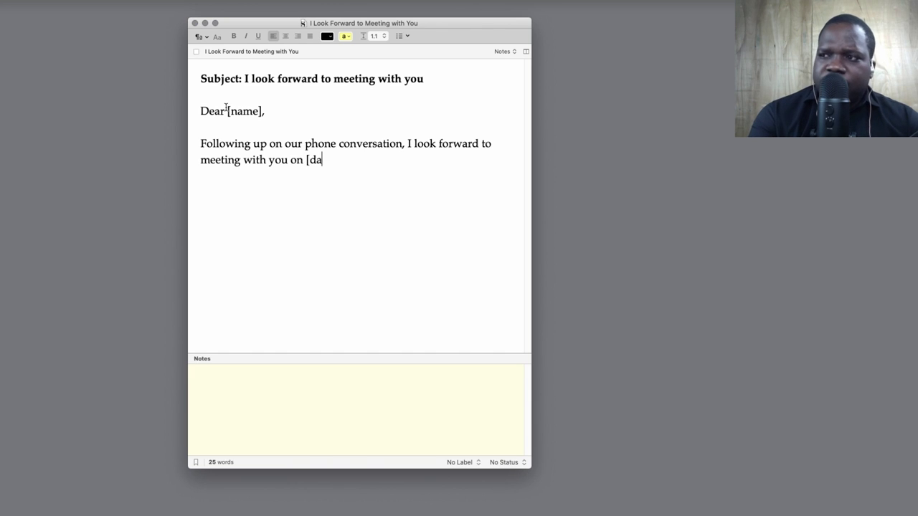
text(te)
key(BackSpace)
key(BackSpace)
key(BackSpace)
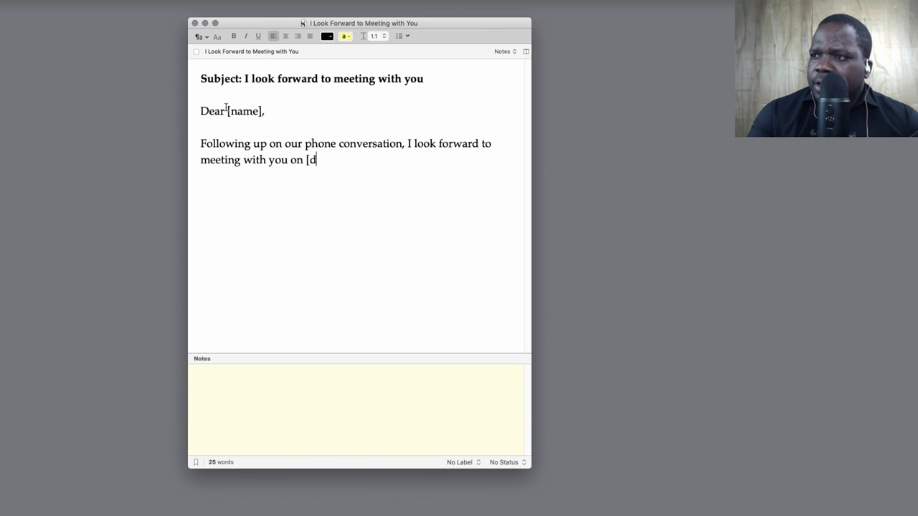
key(BackSpace)
text(Date)
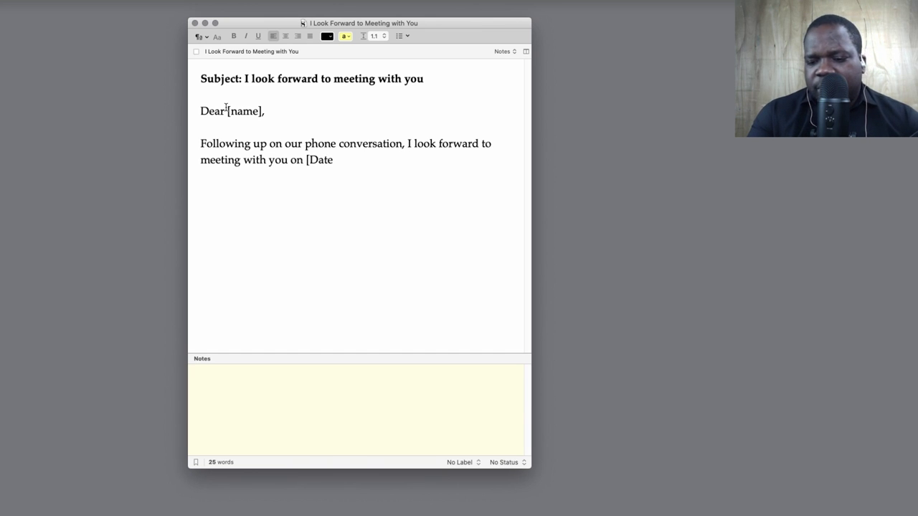
text(])
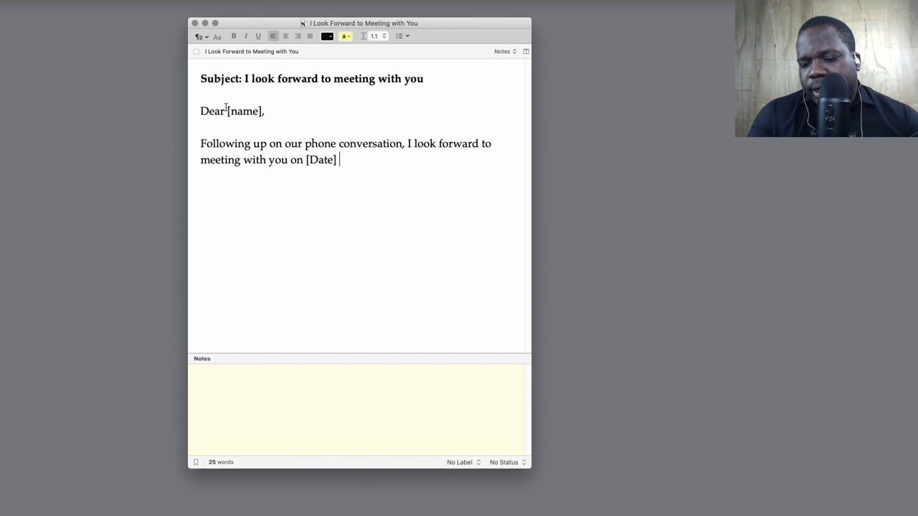
text( [where)
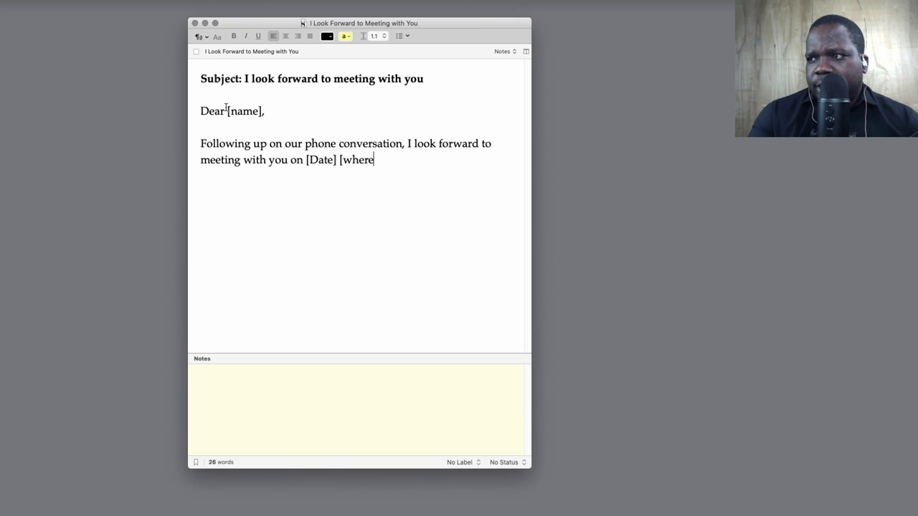
text(])
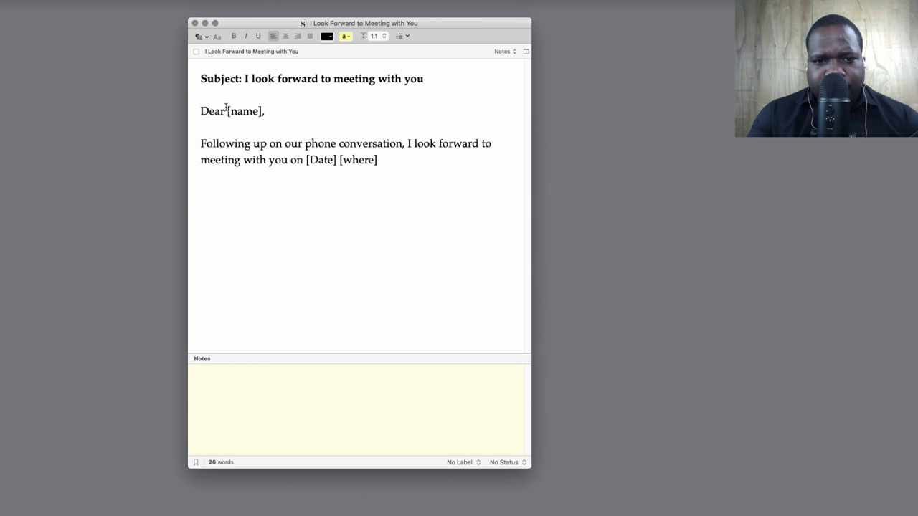
text(.)
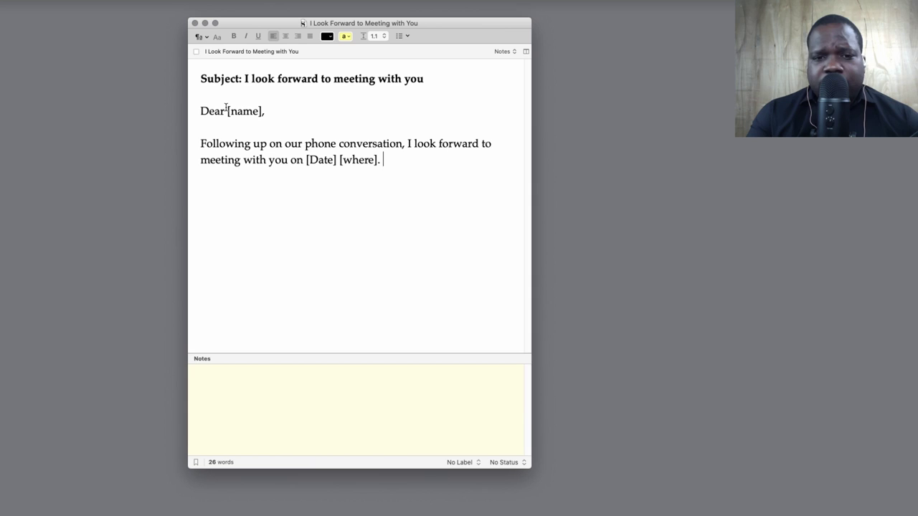
text(I )
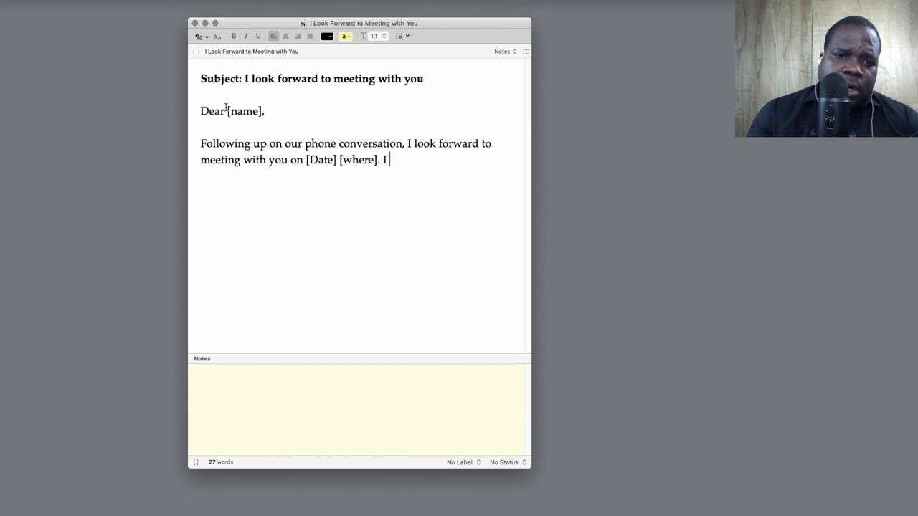
text(appreciate )
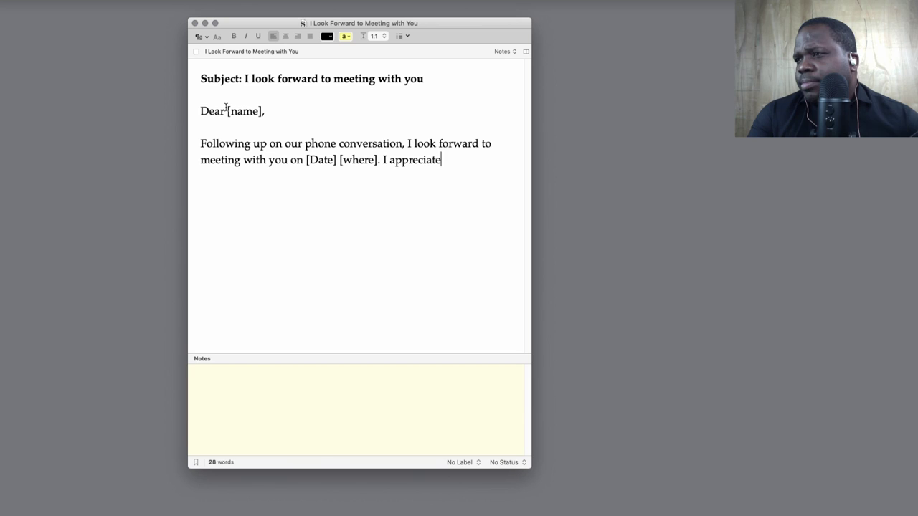
text(to have)
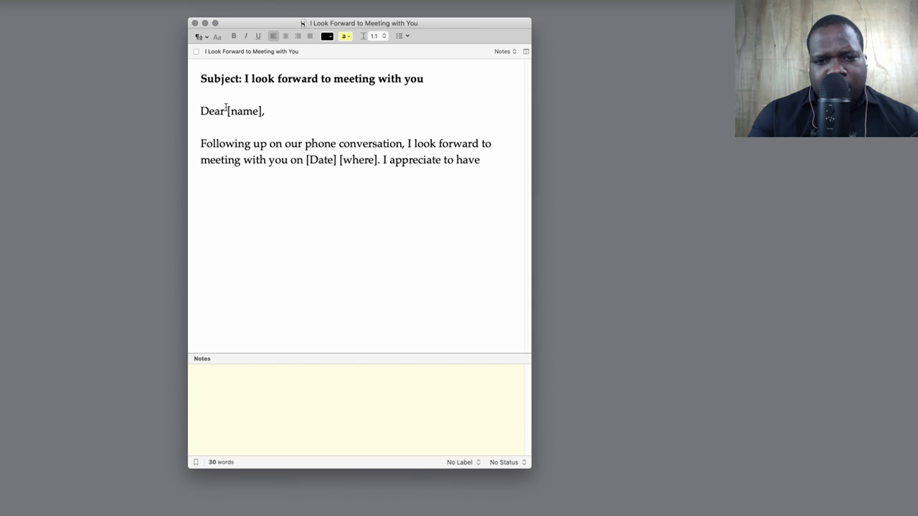
key(BackSpace)
key(BackSpace)
key(BackSpace)
key(BackSpace)
key(BackSpace)
key(BackSpace)
key(BackSpace)
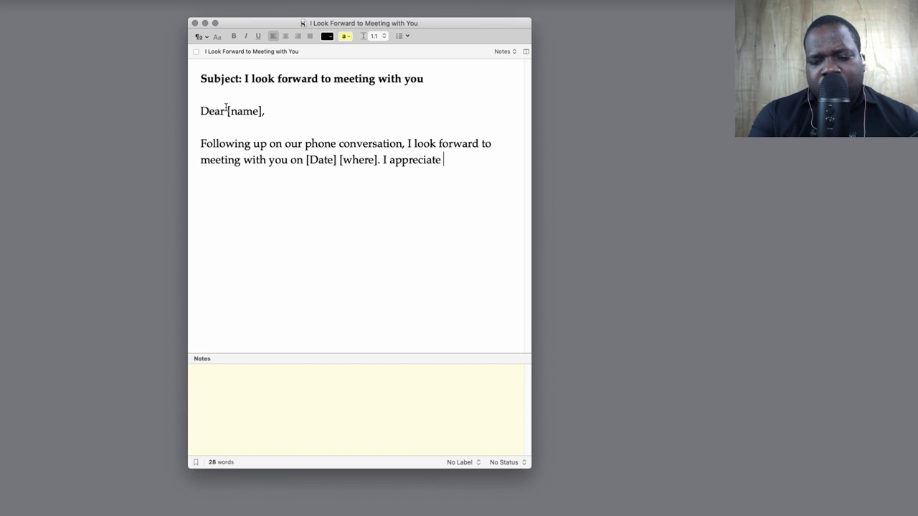
- Continue the second sentence of the body after "I appreciate" with "your arranging to have evertuthing arranged"
text(your a)
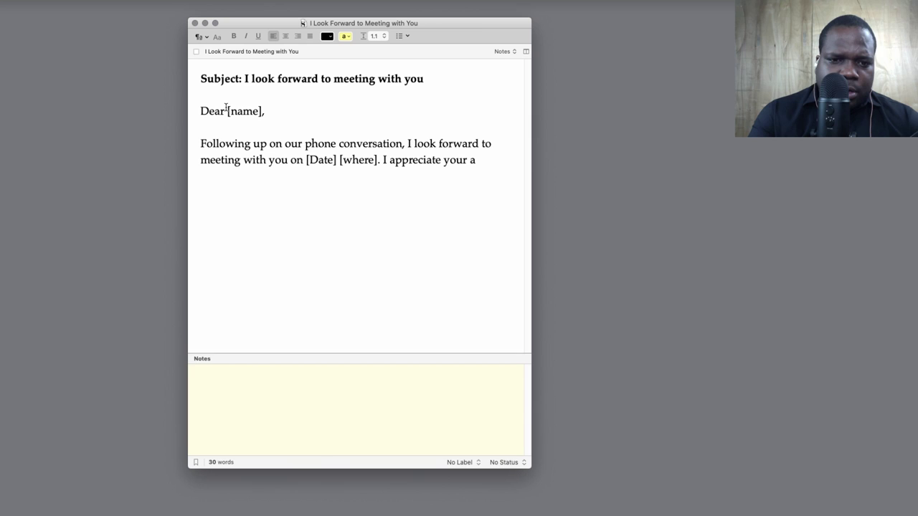
text(rranging o)
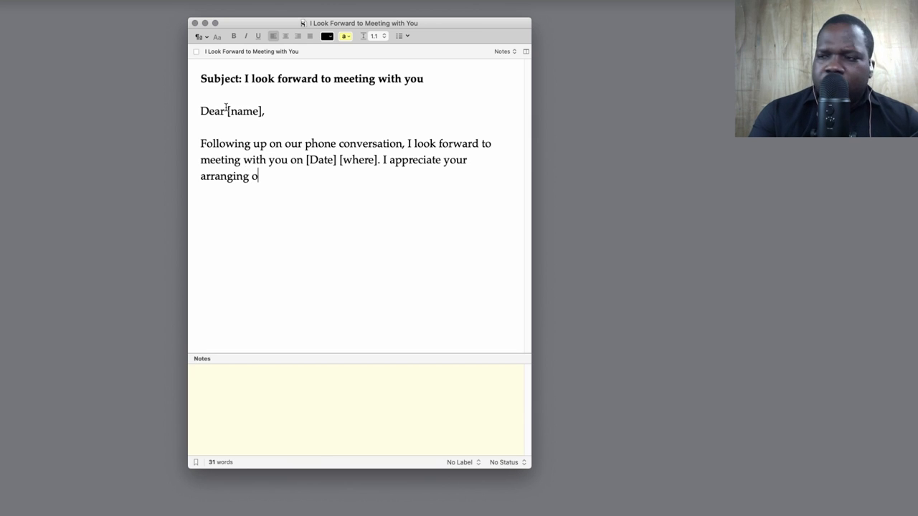
key(BackSpace)
text(to have)
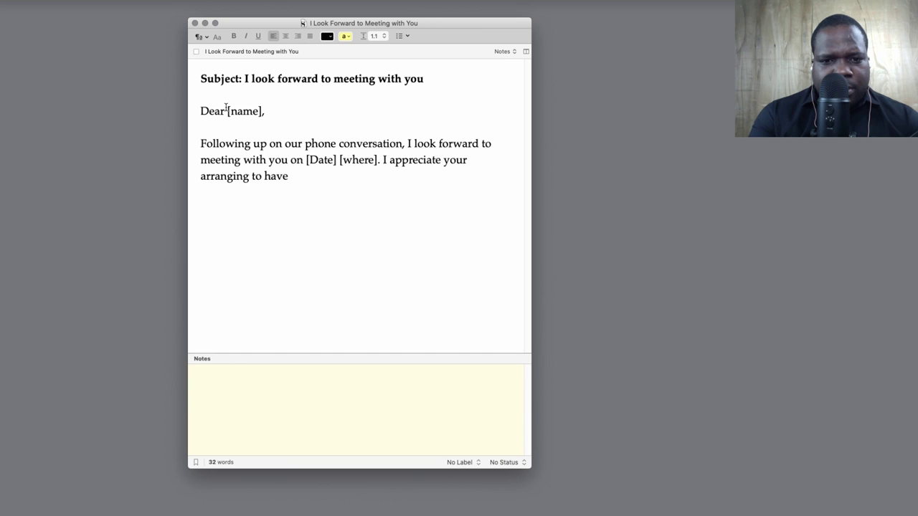
text( everthuthing )
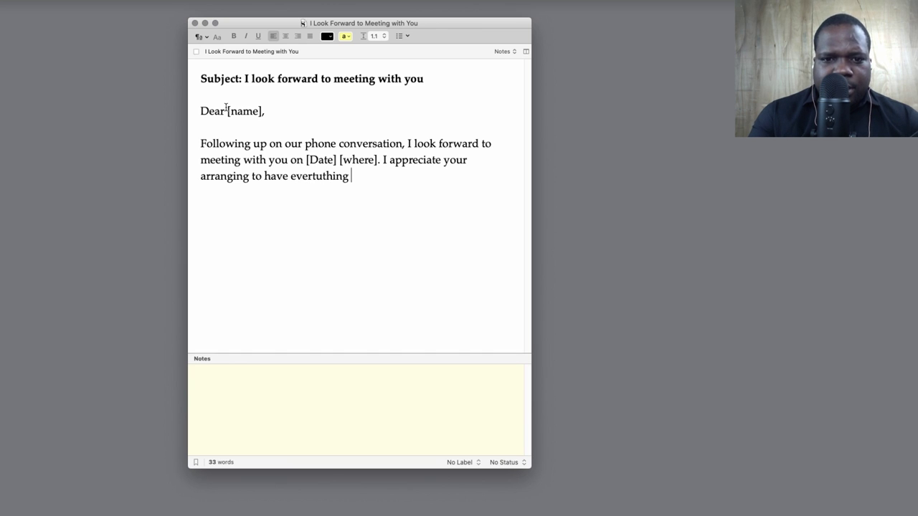
text(arranged )
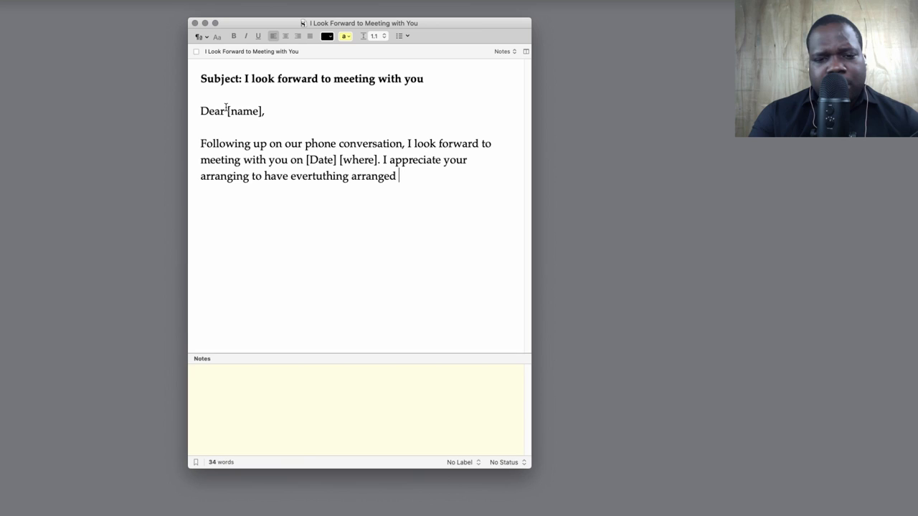
- Finish the second sentence with "in the conference room for me tor use during the presentation."
text(in the co)
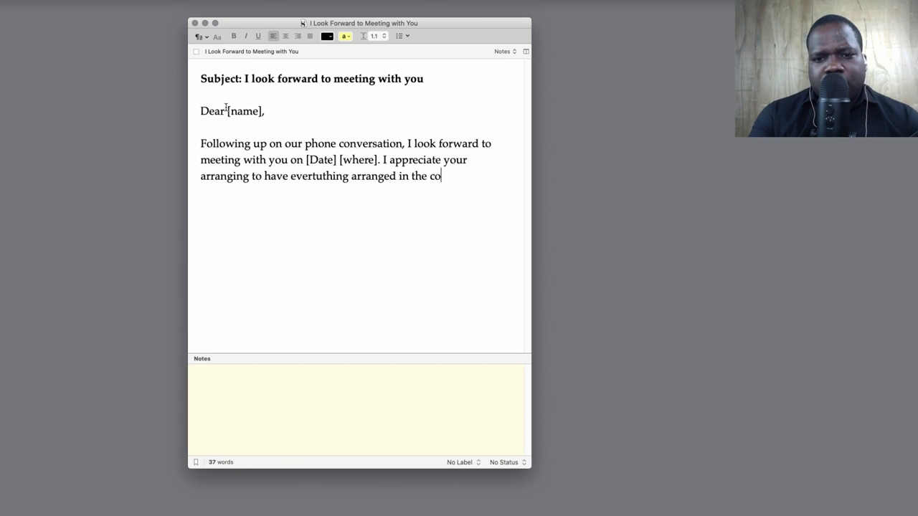
text(nference roo)
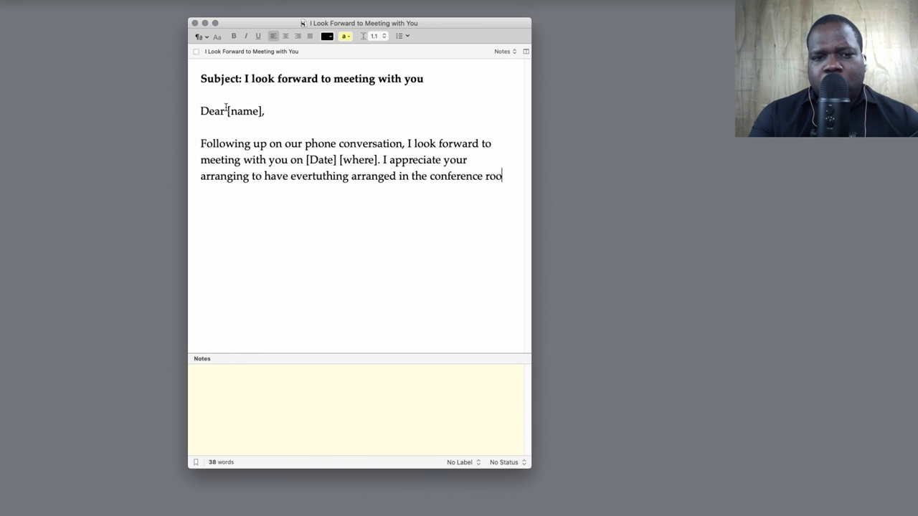
text(m for me t)
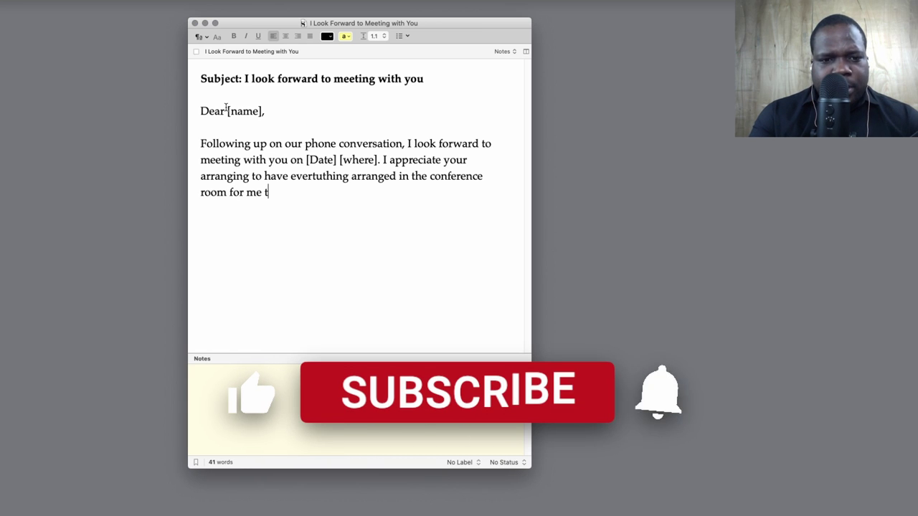
text(or use durin)
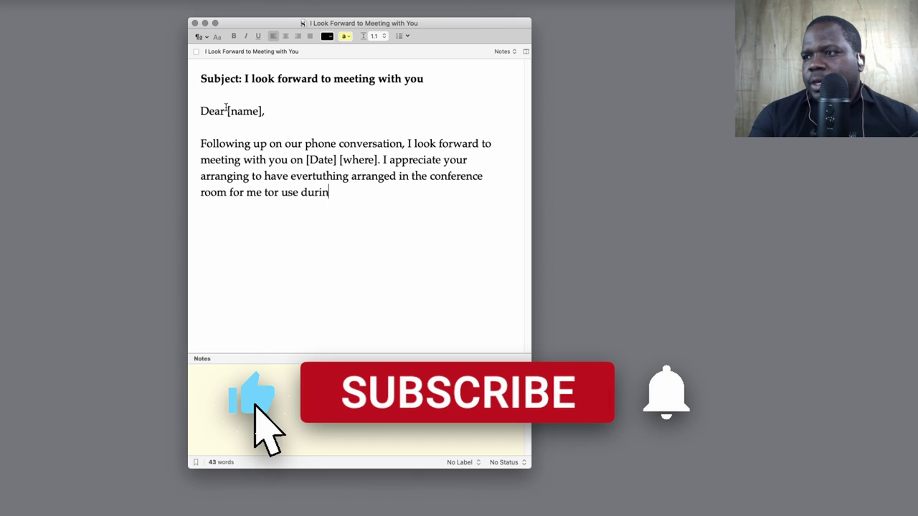
text(g the present)
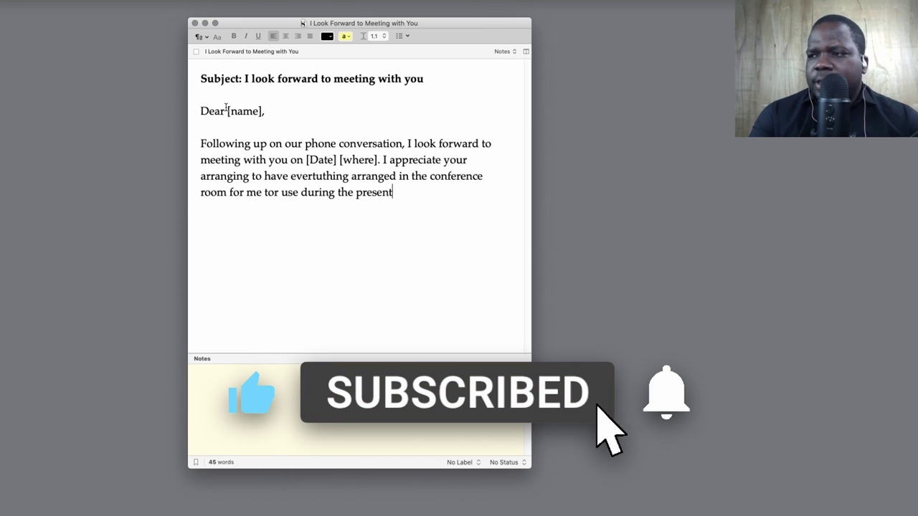
text(ation.)
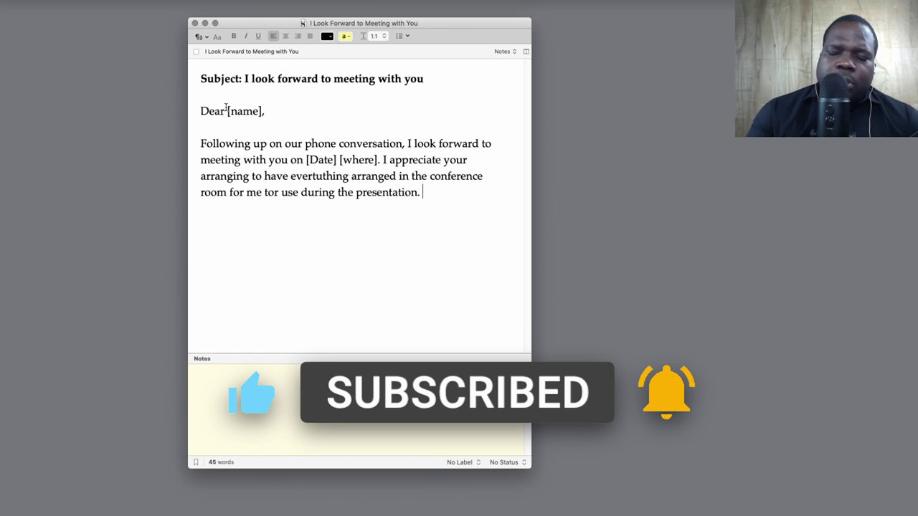
- Start screen annotation, sketch a pink rectangle beside the document, circle "[Date] [where]" and point an arrow at it
key(ctrl+shift+a)
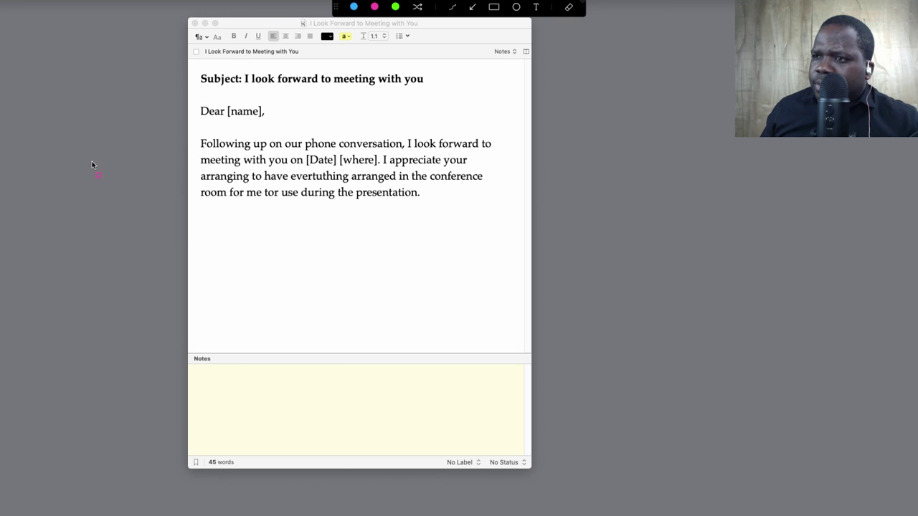
drag(92, 150, 194, 245)
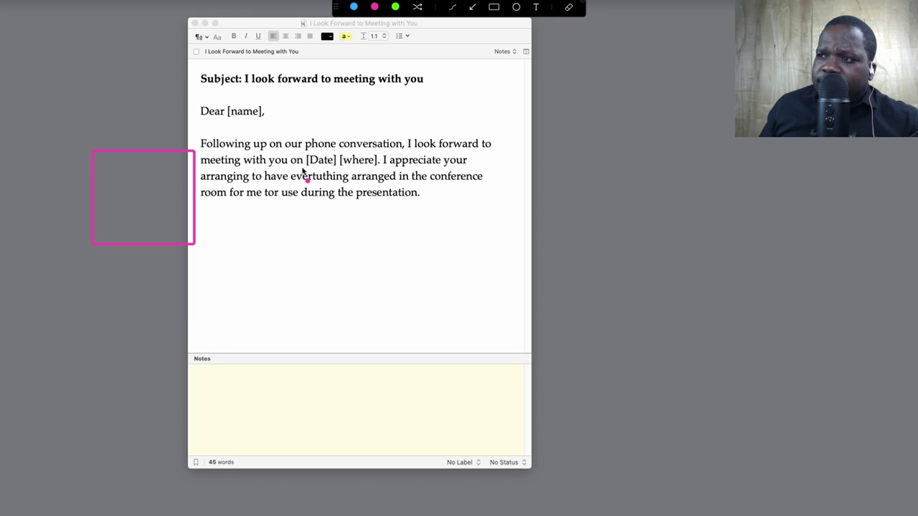
mouse_move(363, 152)
mouse_down()
mouse_move(269, 179)
mouse_move(334, 141)
mouse_up()
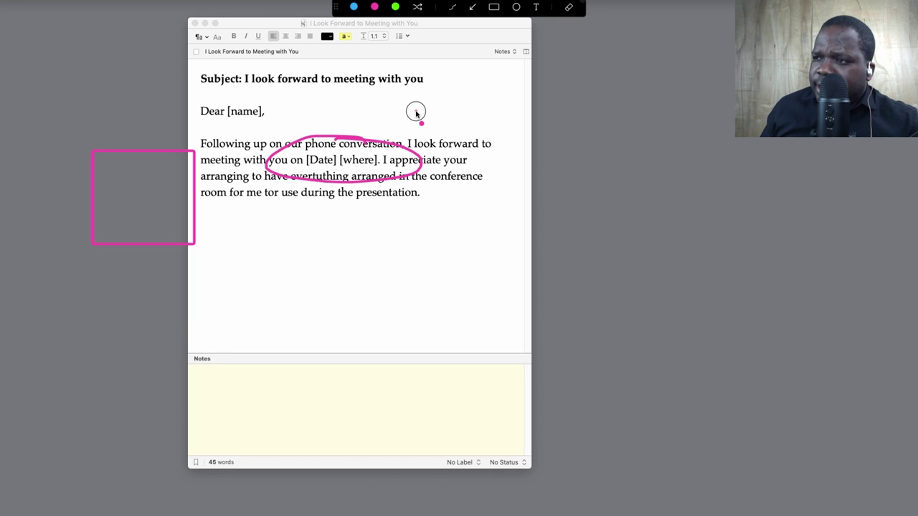
mouse_move(416, 111)
mouse_down()
mouse_move(349, 160)
mouse_move(358, 146)
mouse_up()
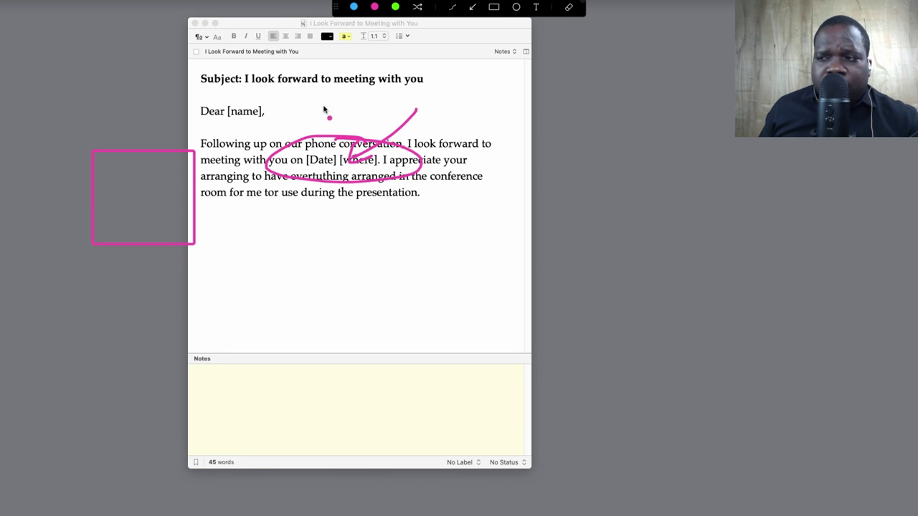
- Connect the paragraph to the pink rectangle with a line, add a small box with an arrow inside it, and point another arrow at the paragraph
drag(329, 199, 177, 201)
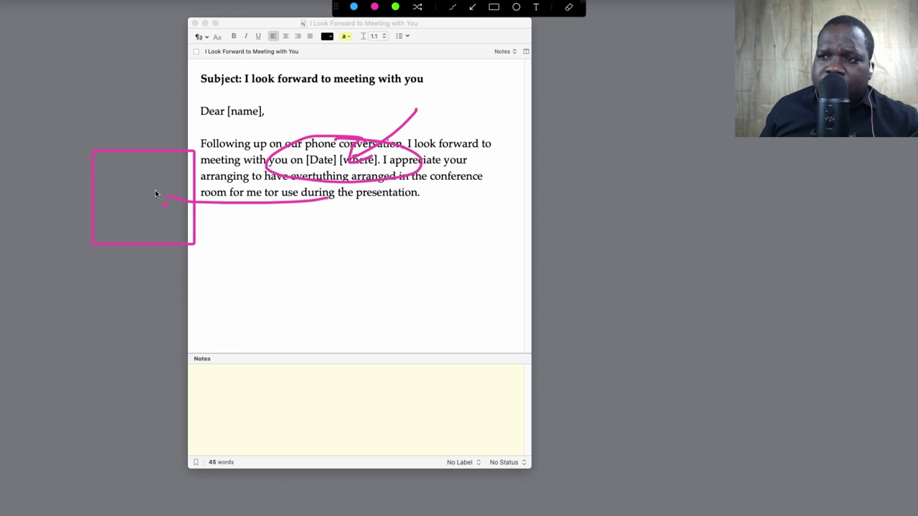
drag(102, 166, 137, 180)
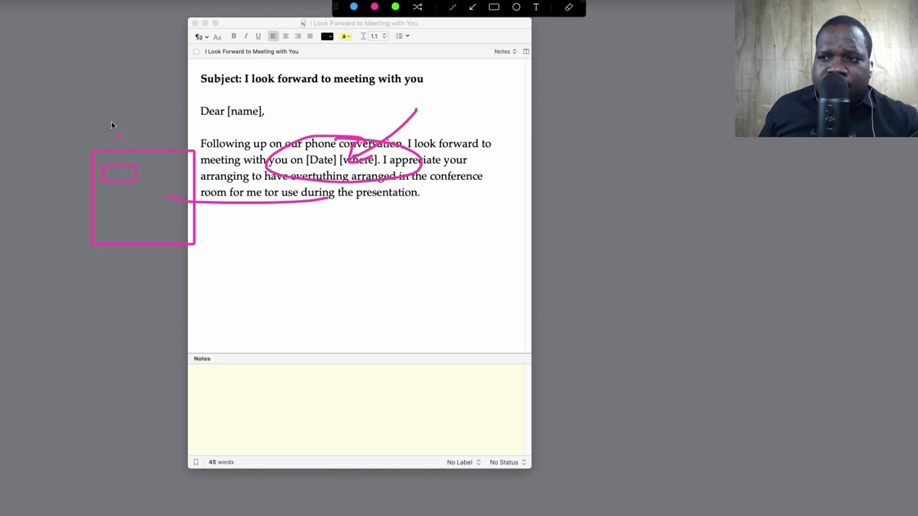
drag(126, 115, 113, 151)
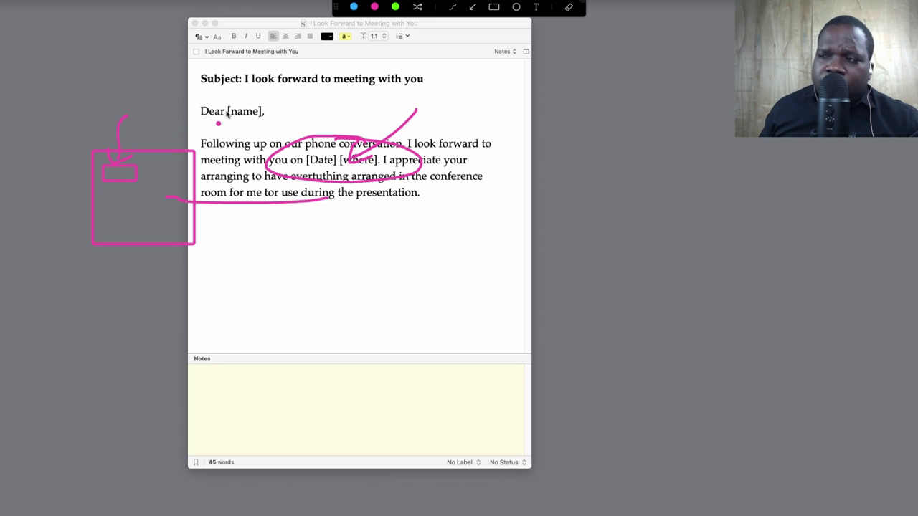
mouse_move(616, 120)
mouse_down()
mouse_move(524, 138)
mouse_move(534, 158)
mouse_up()
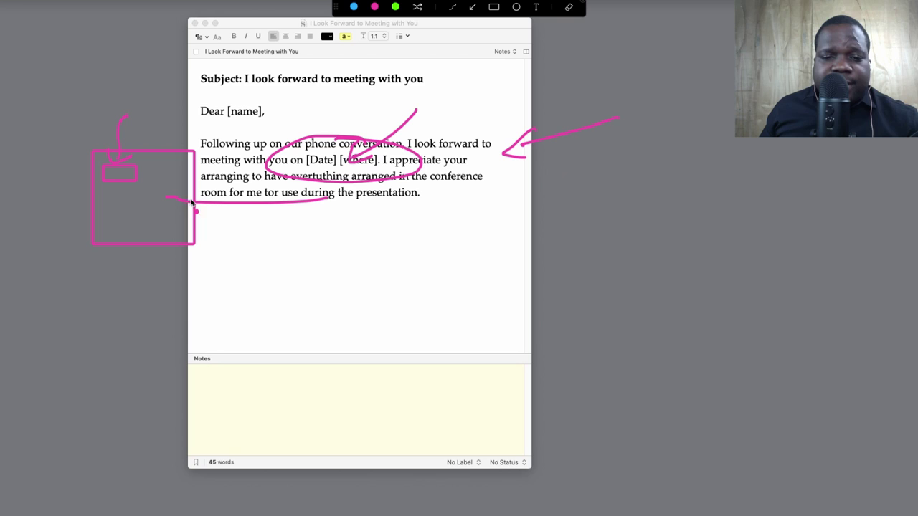
- Annotate the empty area beside the document in green with a short line and a large rectangle containing a small box marked by an arrow
drag(628, 169, 646, 169)
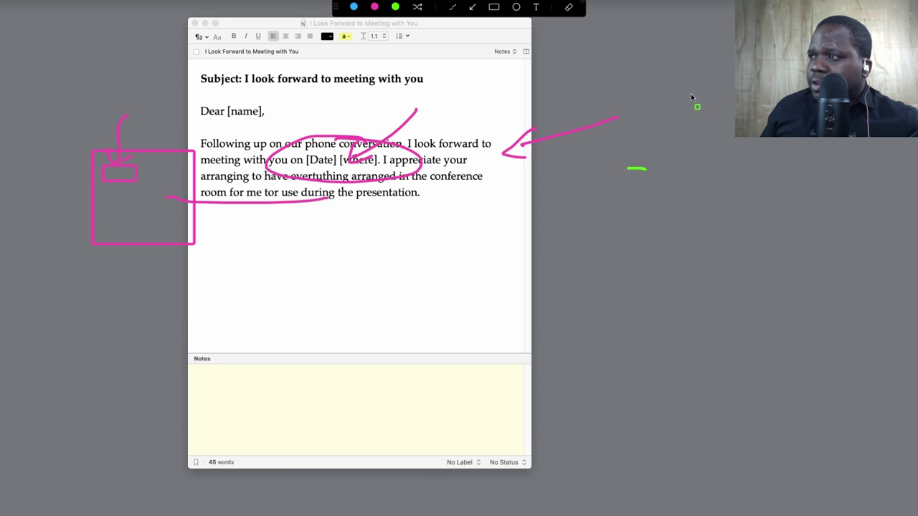
mouse_move(694, 90)
mouse_down()
mouse_move(682, 136)
mouse_move(805, 200)
mouse_up()
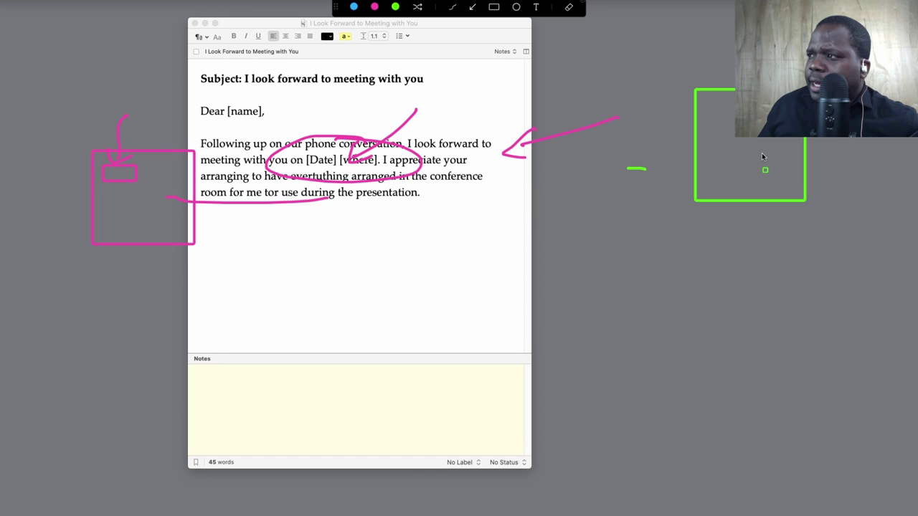
drag(784, 167, 772, 192)
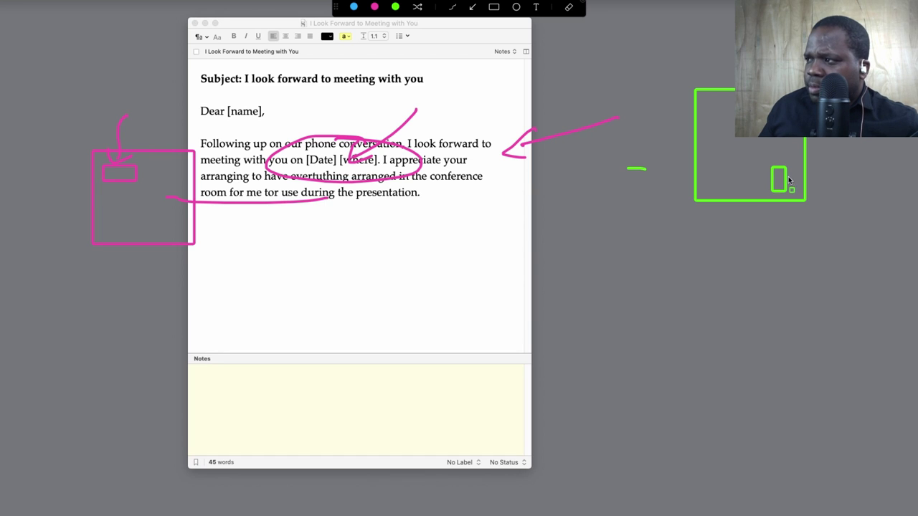
click(807, 184)
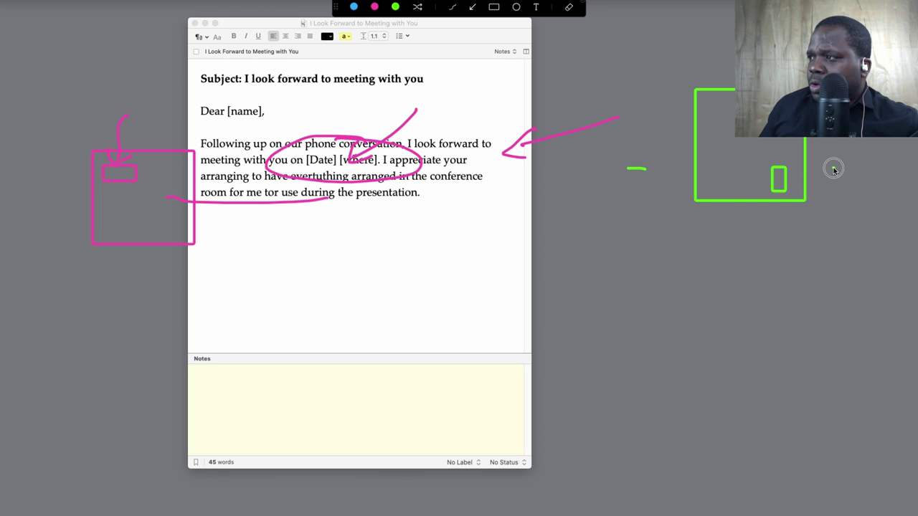
drag(834, 168, 780, 179)
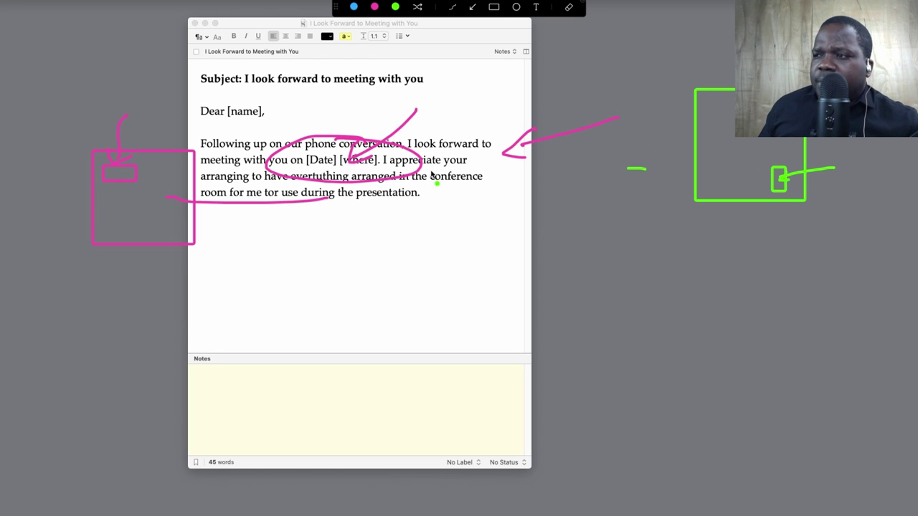
- Draw a green mark over the ends of the paragraph's lines, clear all annotations and leave annotation mode
drag(456, 125, 471, 210)
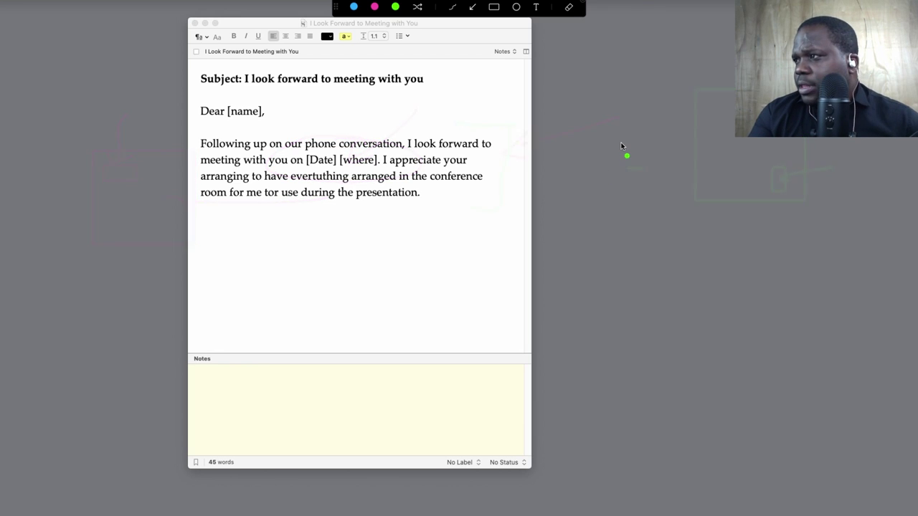
key(BackSpace)
key(Escape)
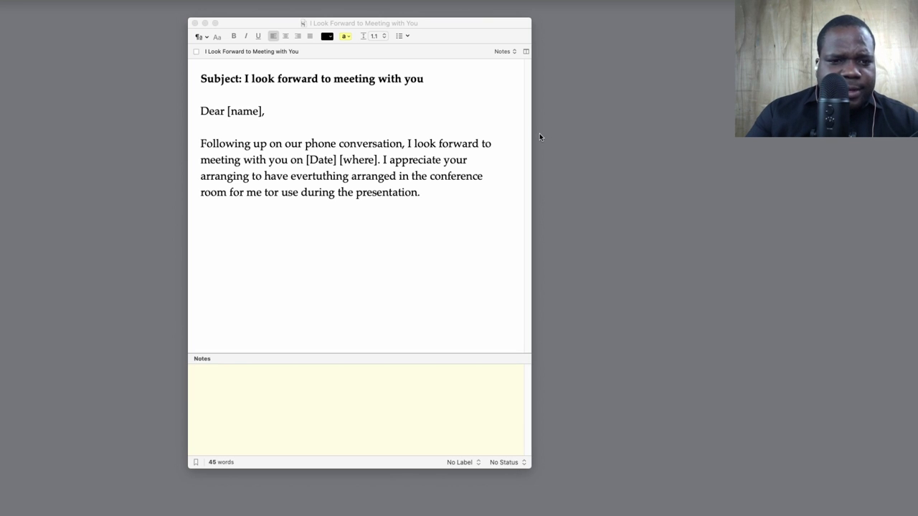
- Start a new paragraph below the first one, separated by a blank line, with "One other request."
click(468, 201)
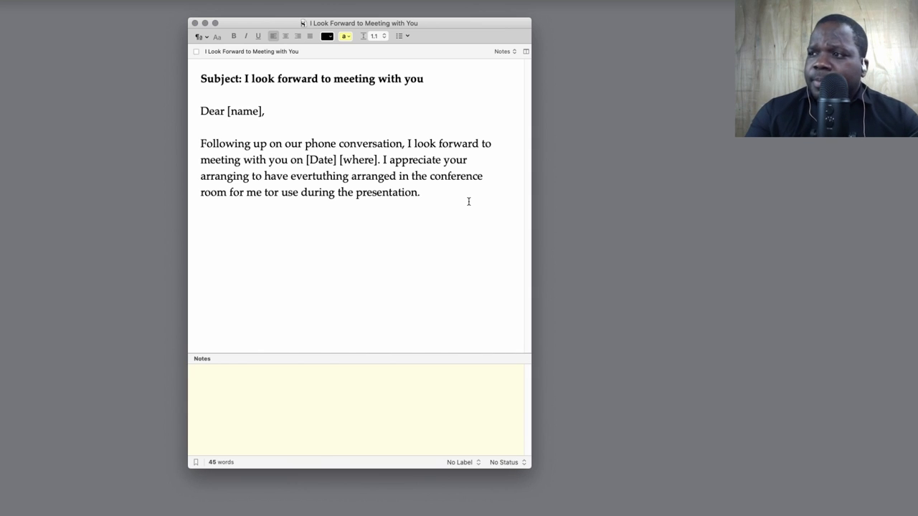
key(Return)
key(Return)
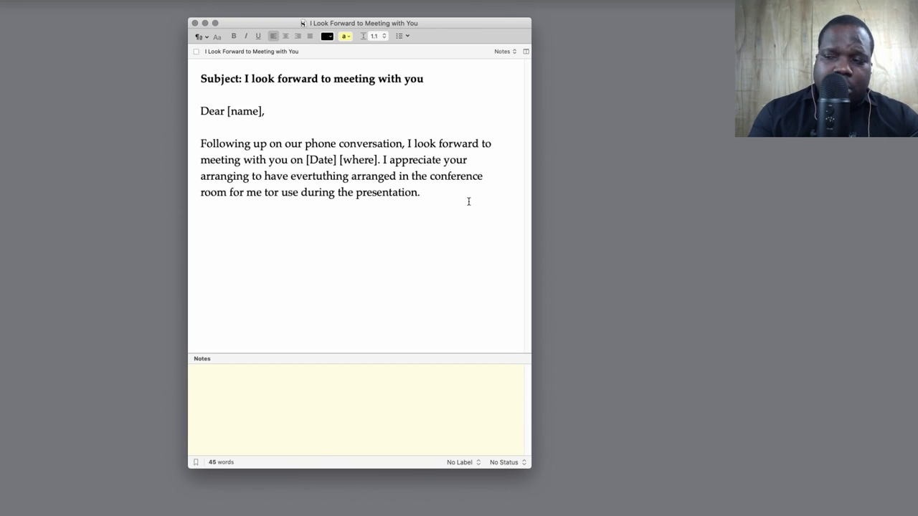
text(One )
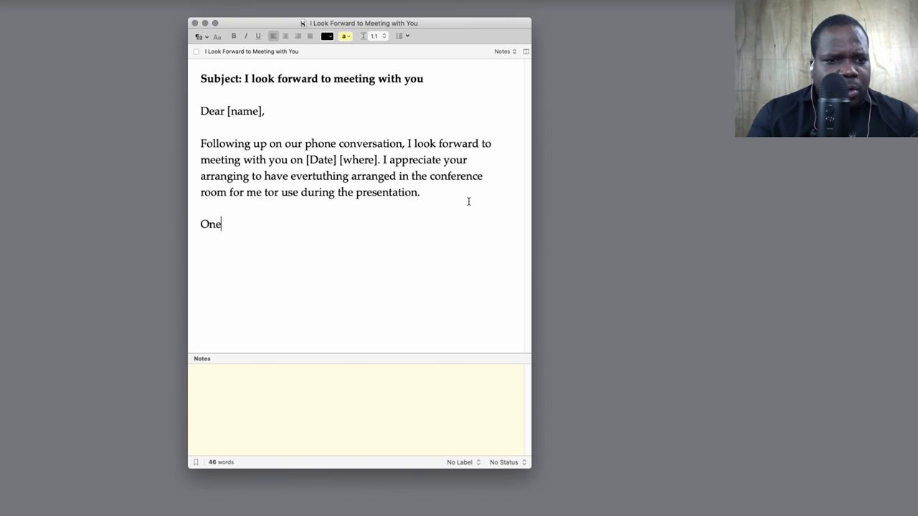
text(other re)
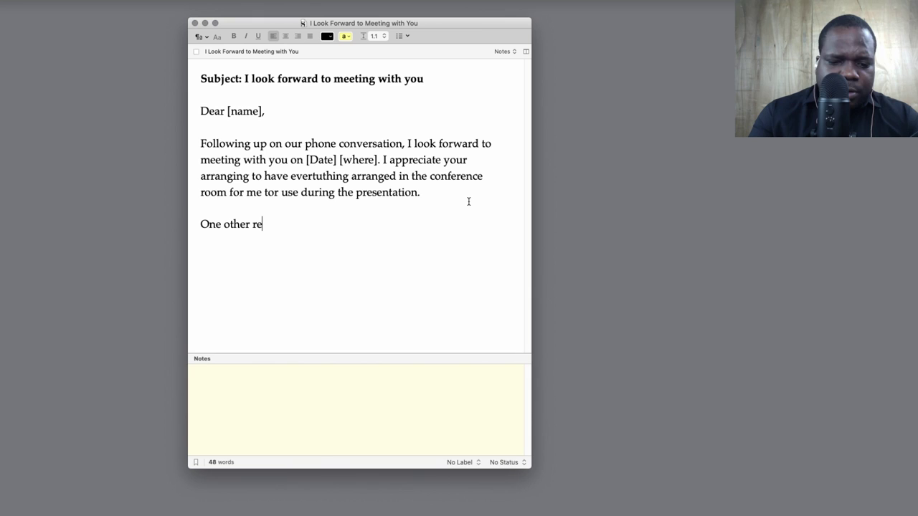
text(quest)
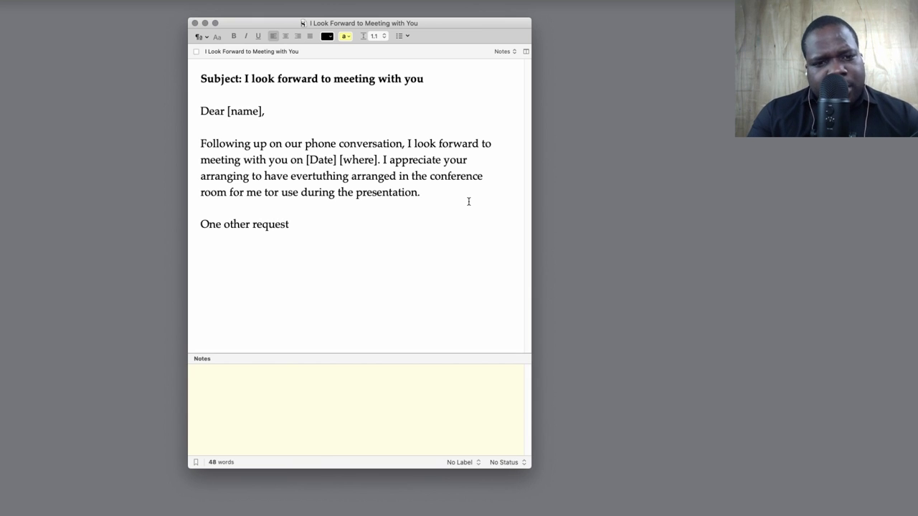
text(. du)
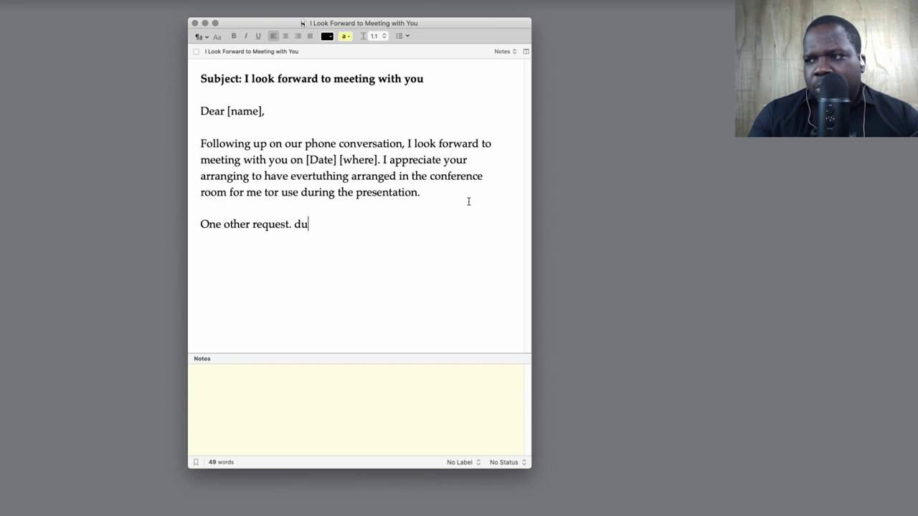
- Replace the stray "du" after "One other request." with "Do you think"
key(BackSpace)
key(BackSpace)
text(Dyou you th)
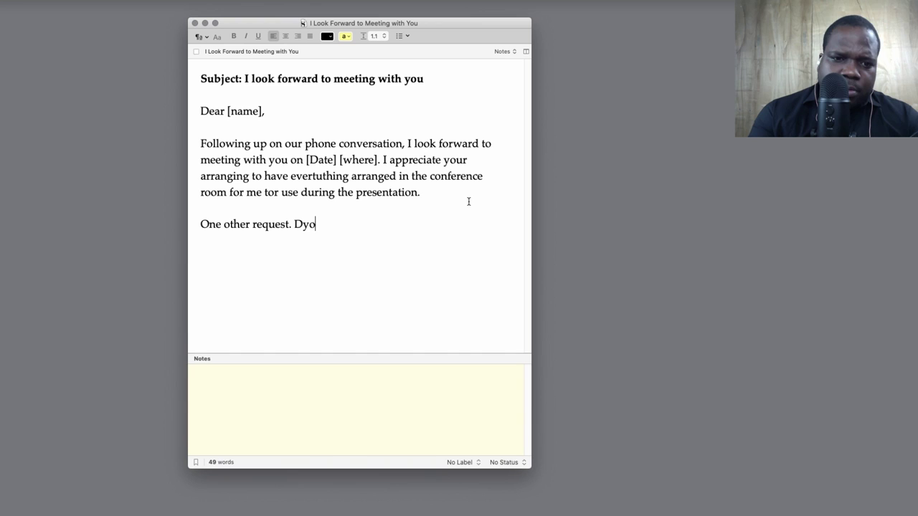
key(BackSpace)
key(BackSpace)
key(BackSpace)
key(BackSpace)
key(BackSpace)
key(BackSpace)
key(BackSpace)
key(BackSpace)
key(BackSpace)
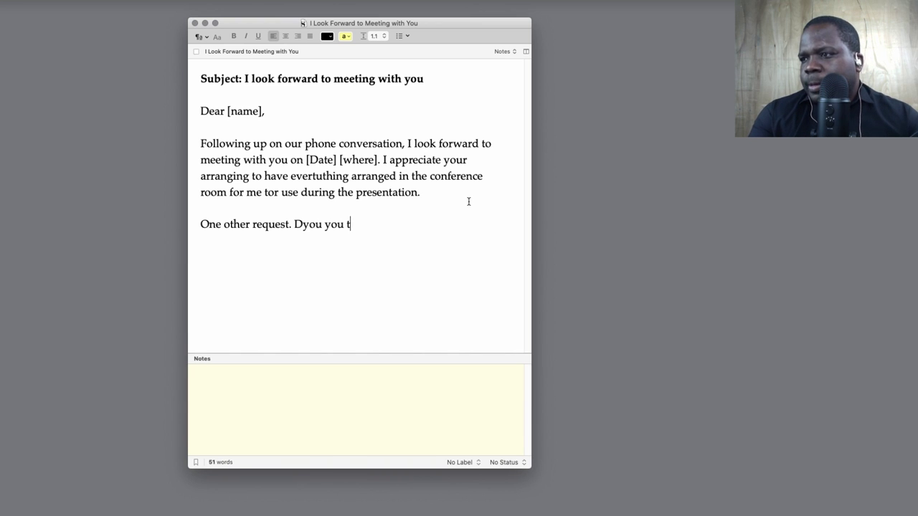
key(BackSpace)
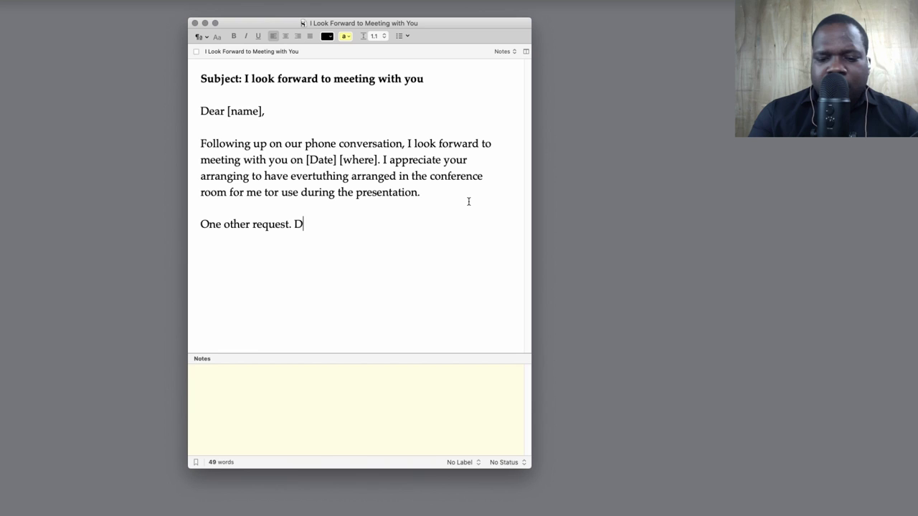
text(o you think )
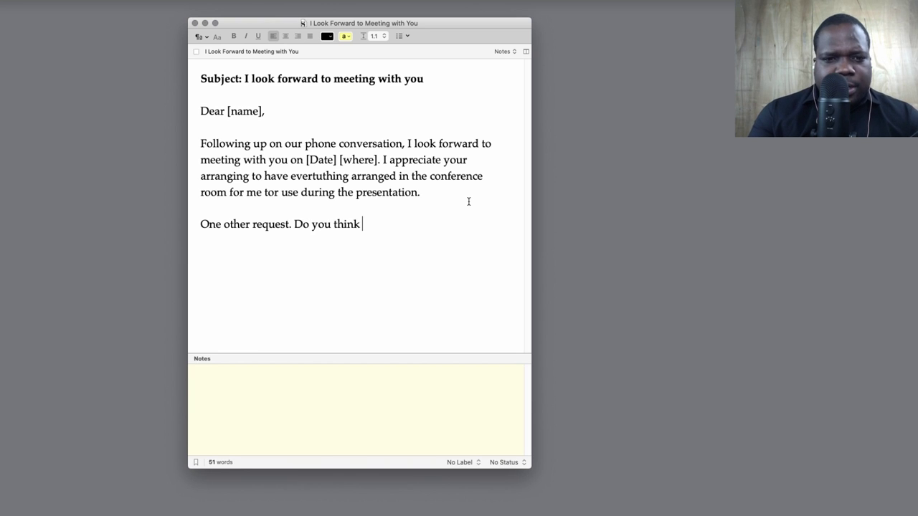
- Complete the question in the second paragraph with "it's possible to have [Name] attend as well?"
text(it's possi)
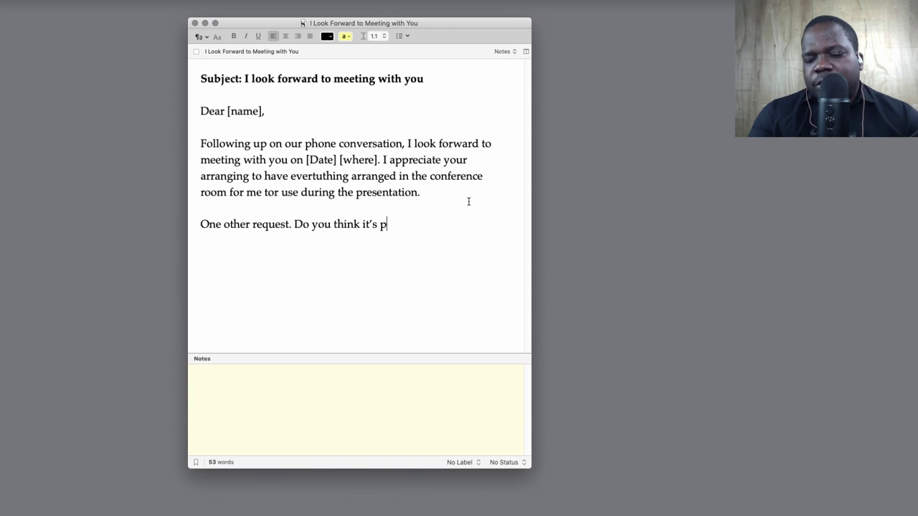
text(ble )
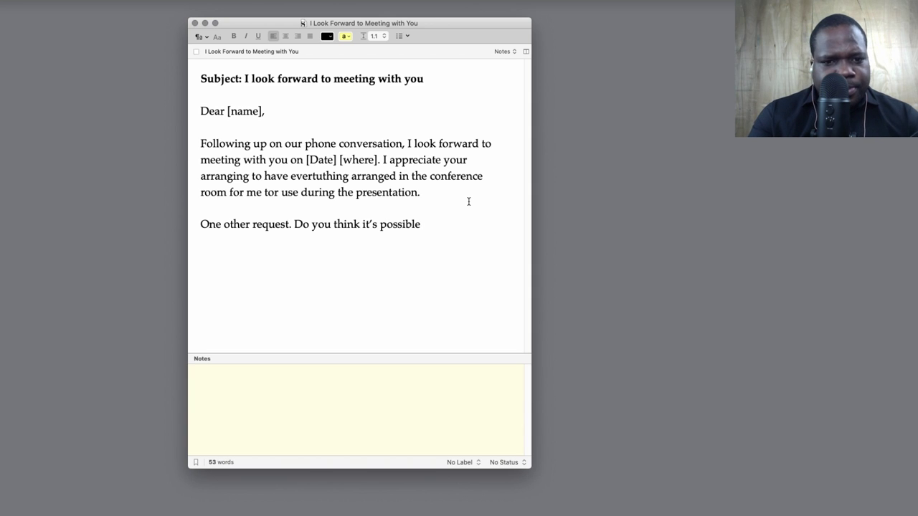
text(to have)
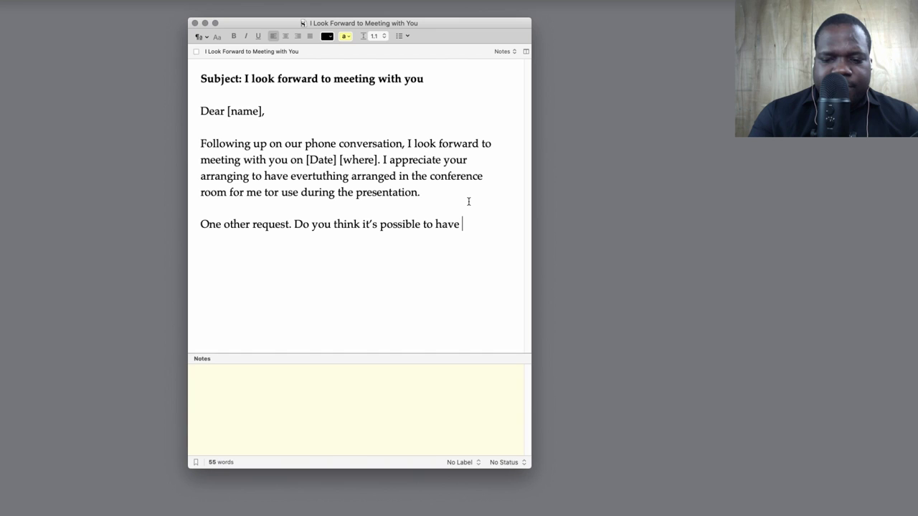
text([Na)
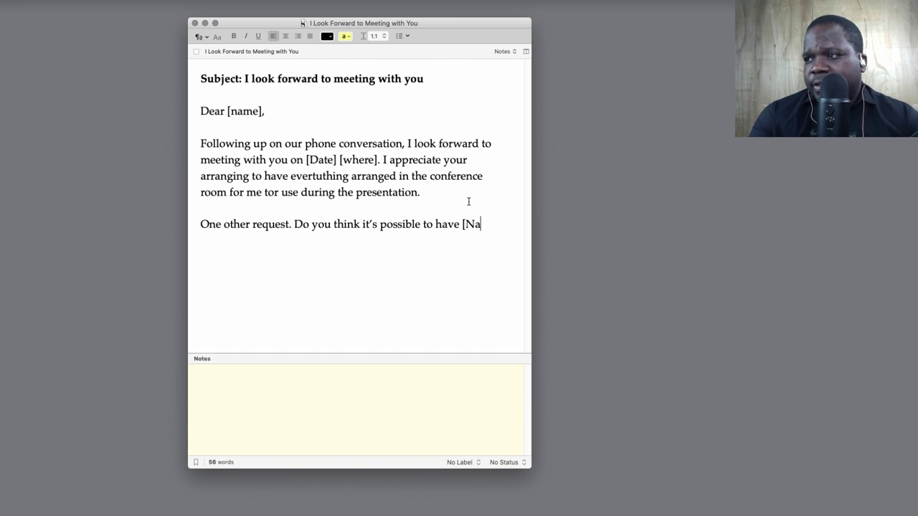
text(me])
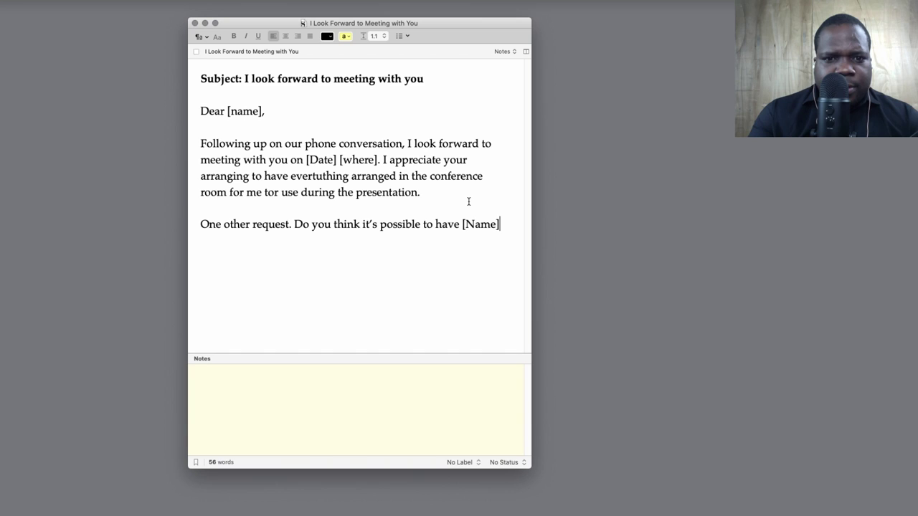
text( atte)
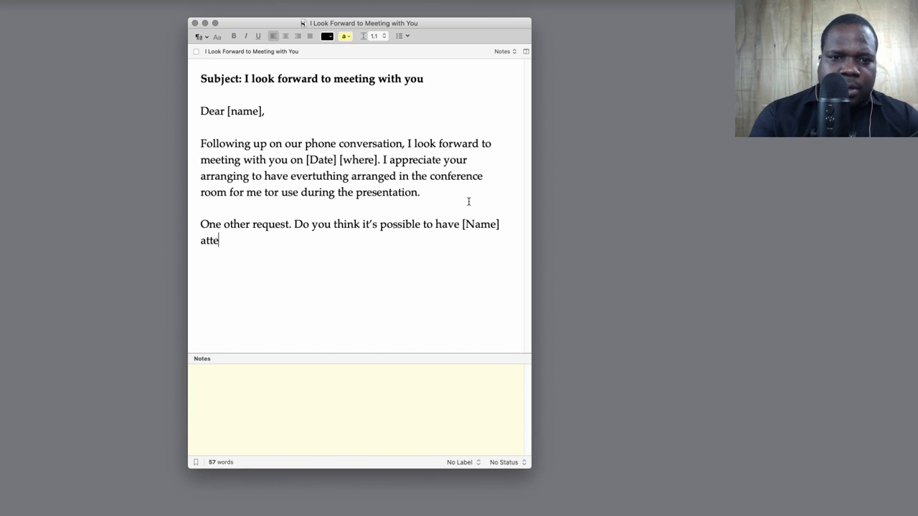
text(nd as well?)
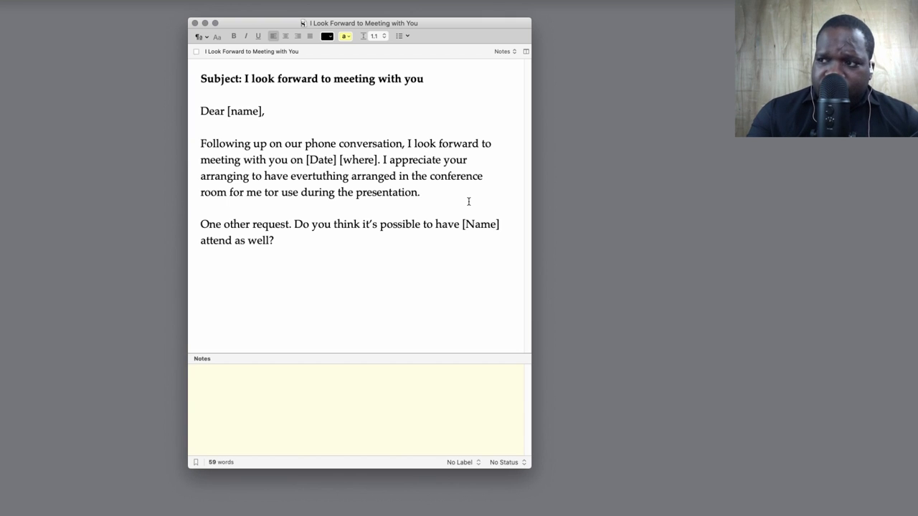
- Begin the sentence after the question with "Since she will be signing off the project,"
text(S)
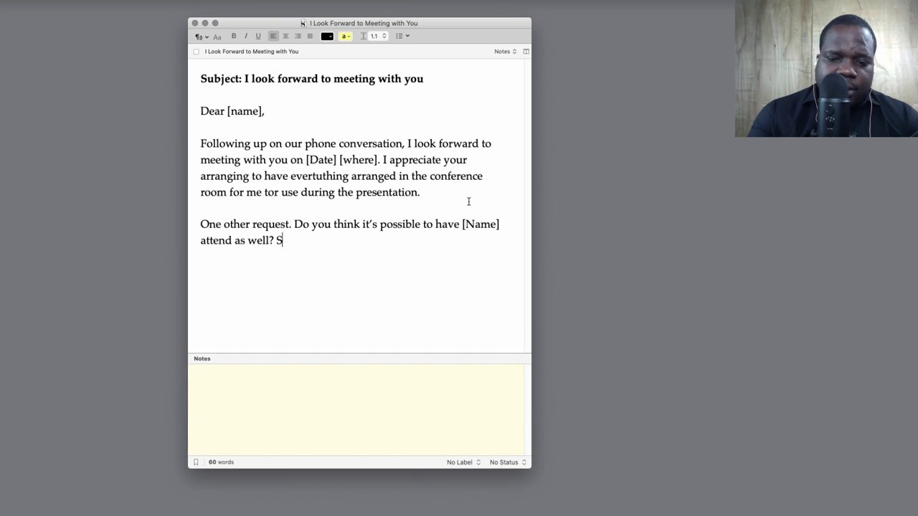
text(ince she)
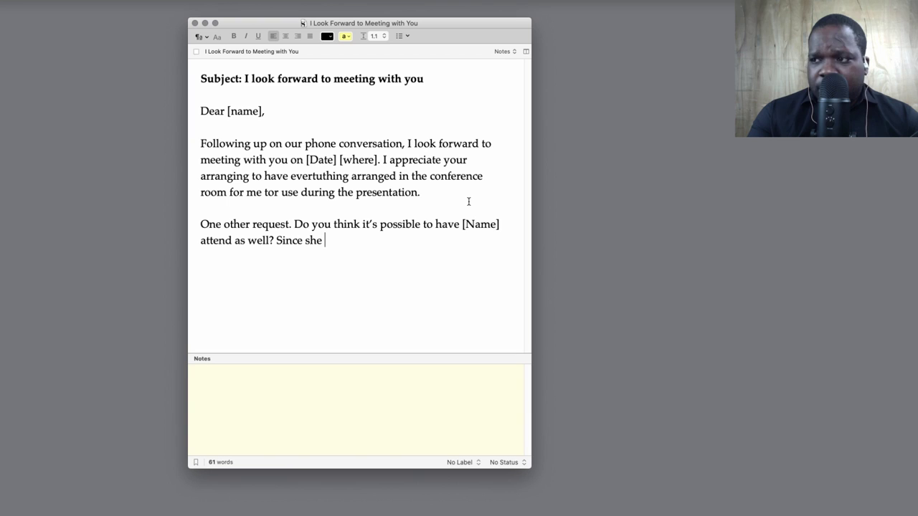
text( will be sig)
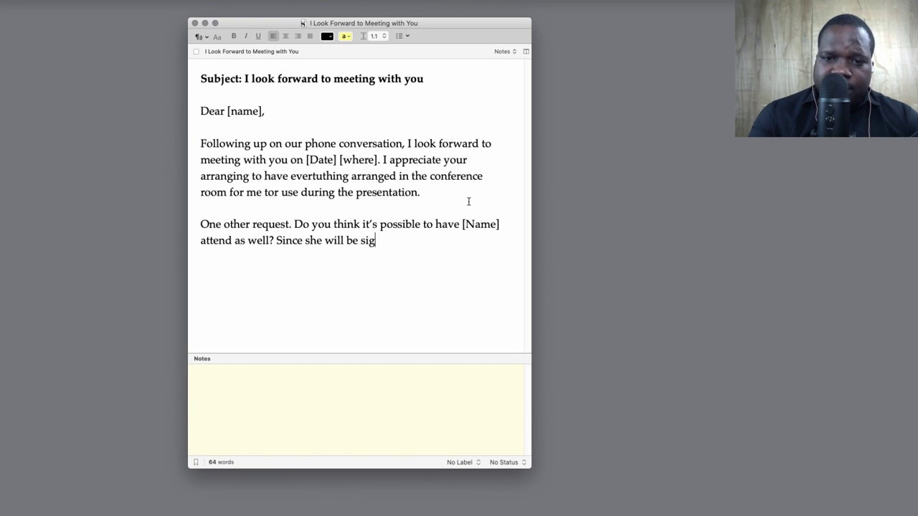
text(ning)
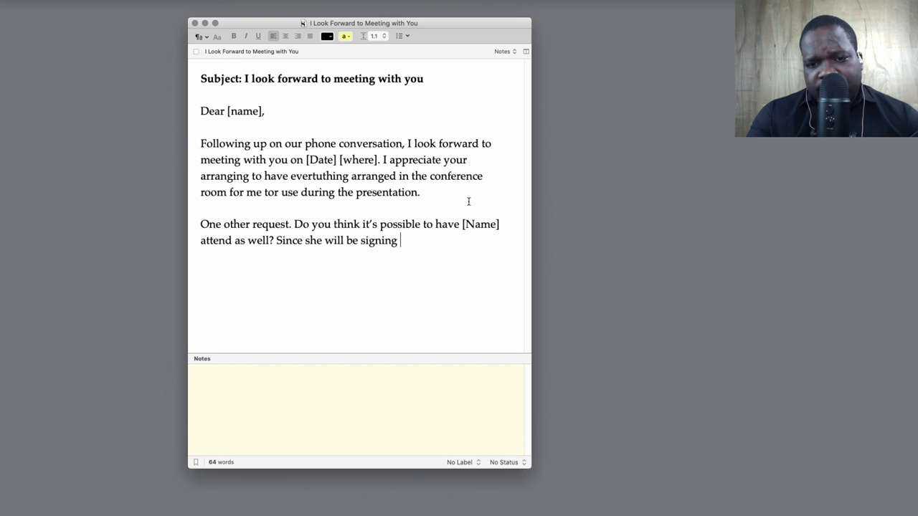
text( off )
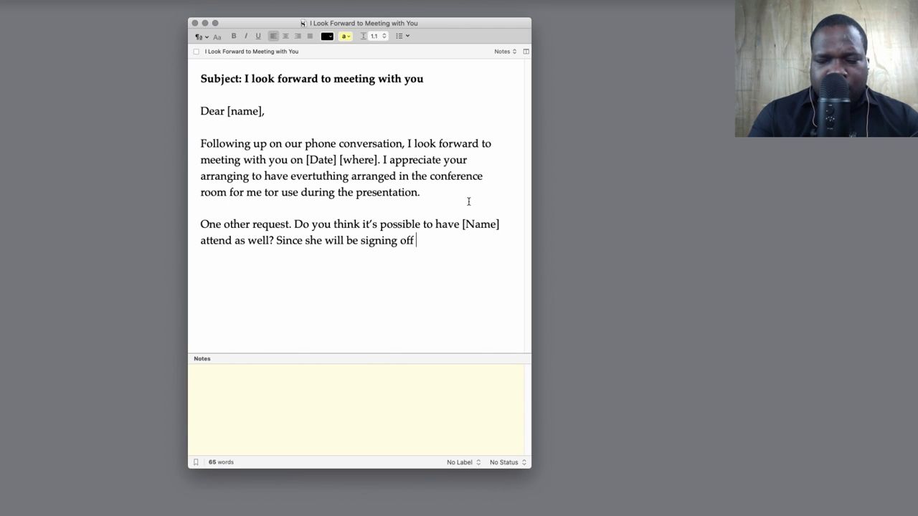
text(the proje)
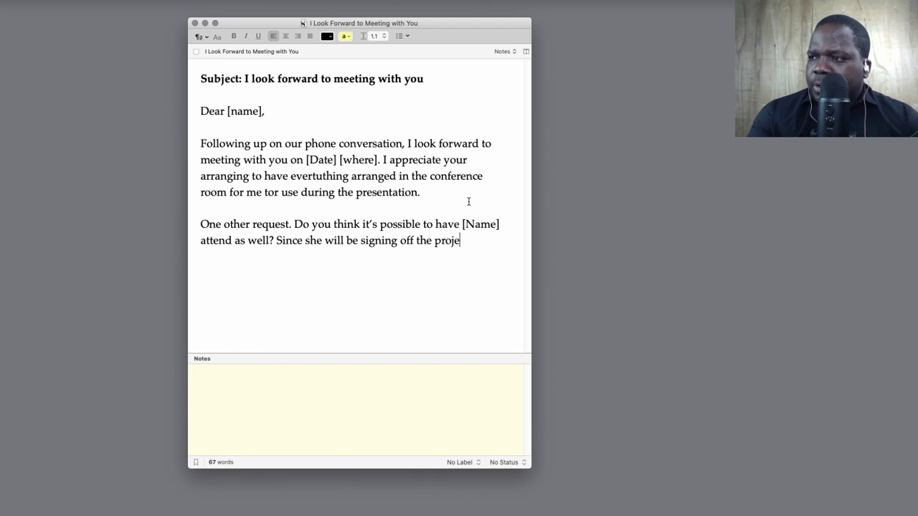
text(ct)
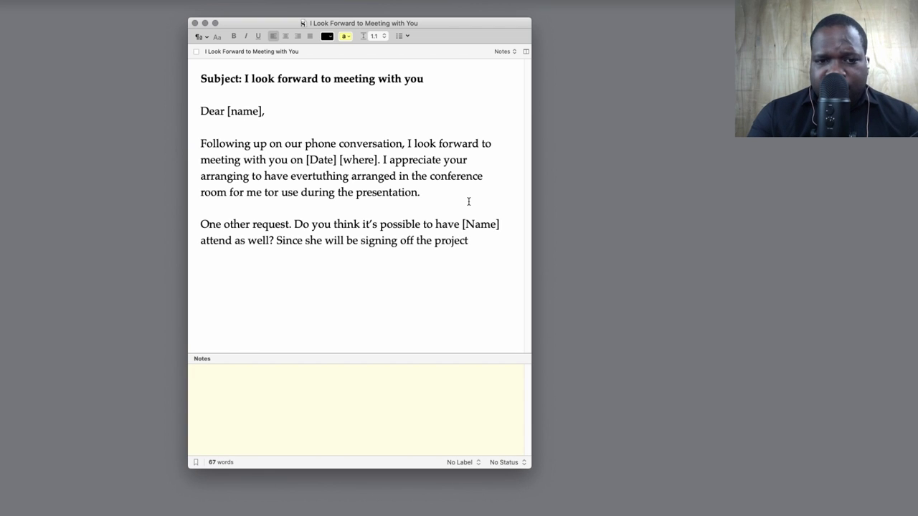
text(, )
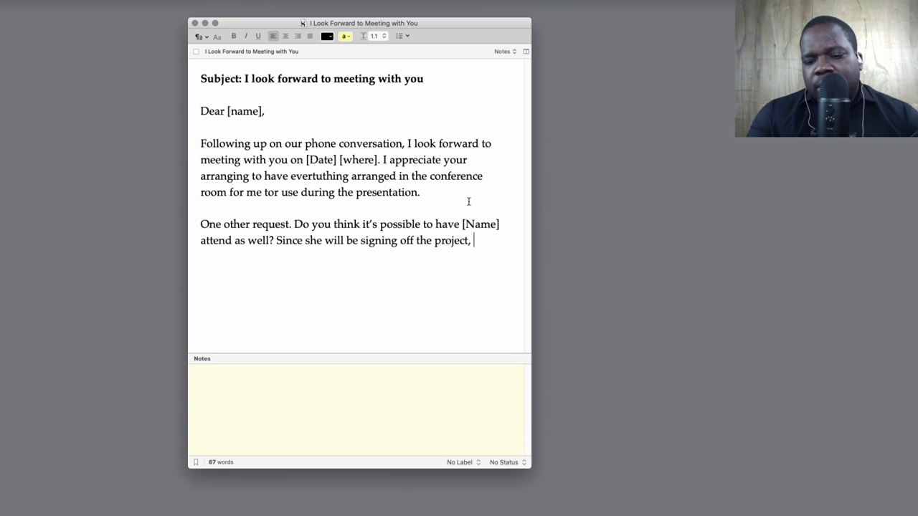
text(I wou)
key(BackSpace)
key(BackSpace)
key(BackSpace)
key(BackSpace)
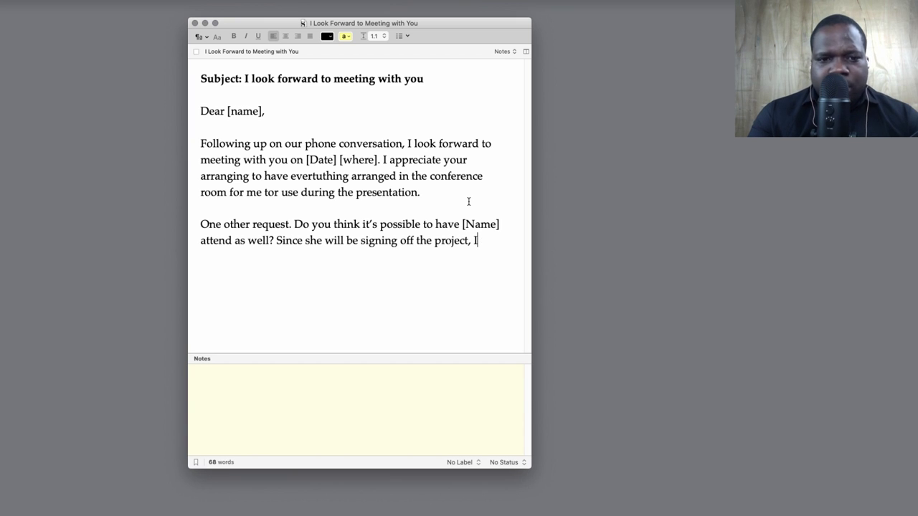
key(BackSpace)
- Continue the sentence after "signing off the project," with "it would be helpfull"
text(it )
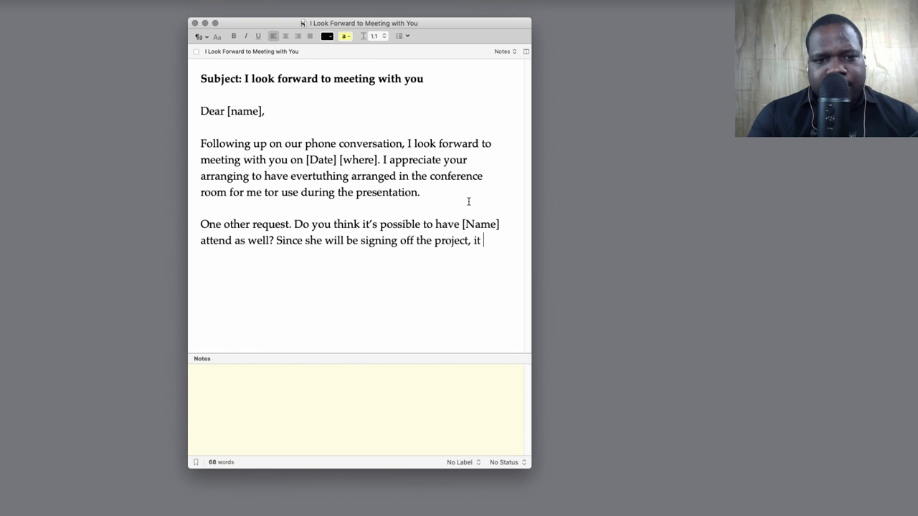
text(would)
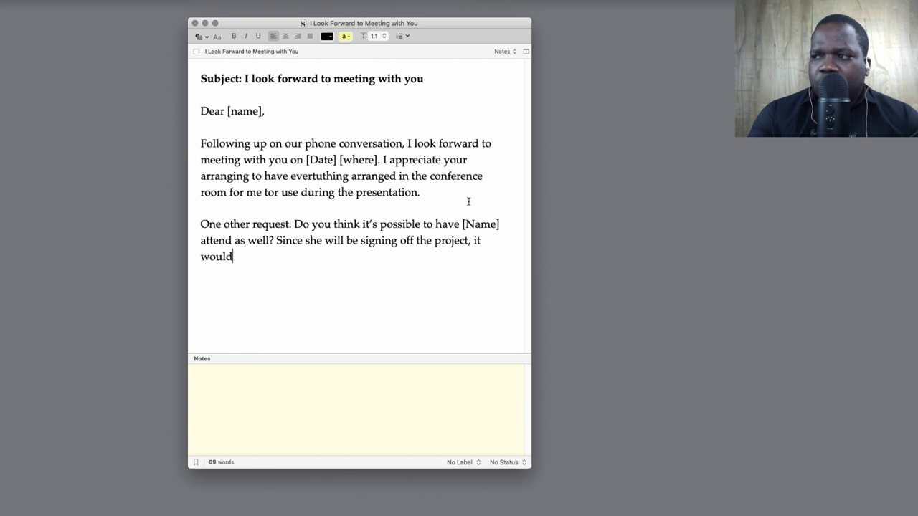
text( be )
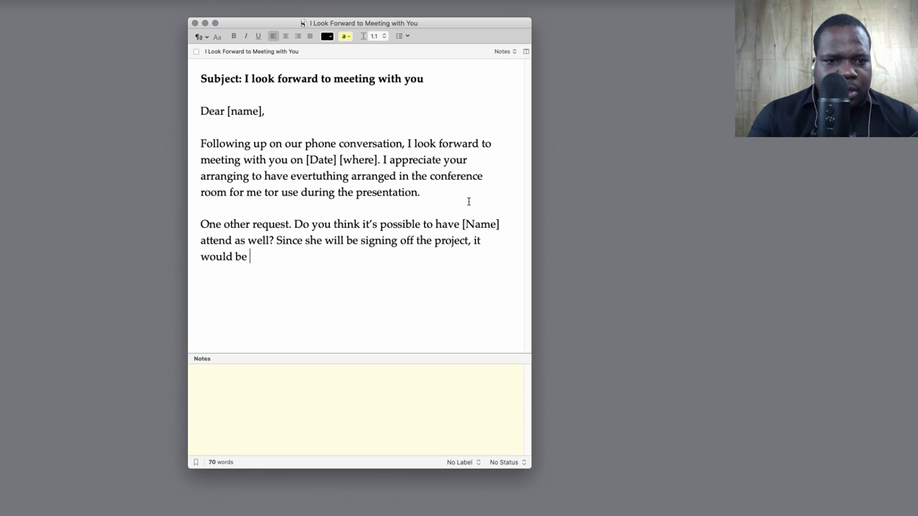
text(halpf)
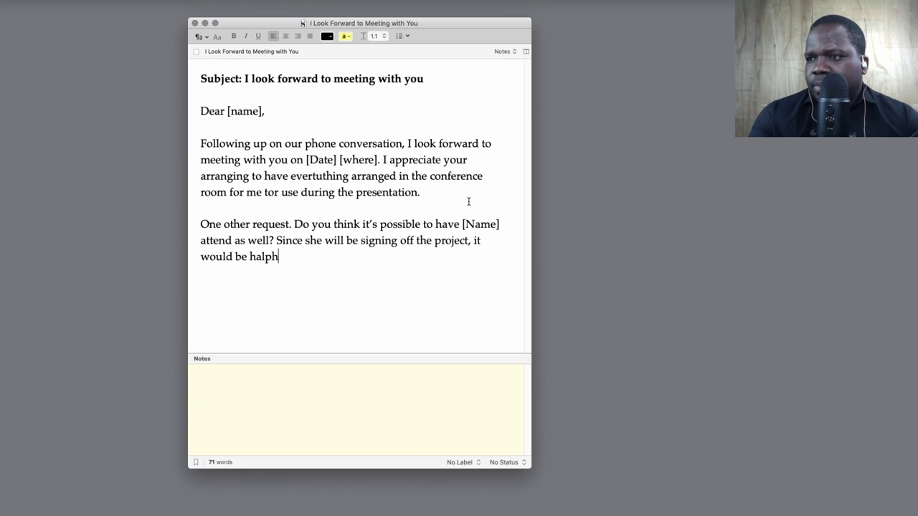
key(BackSpace)
key(BackSpace)
key(BackSpace)
key(BackSpace)
text(elp)
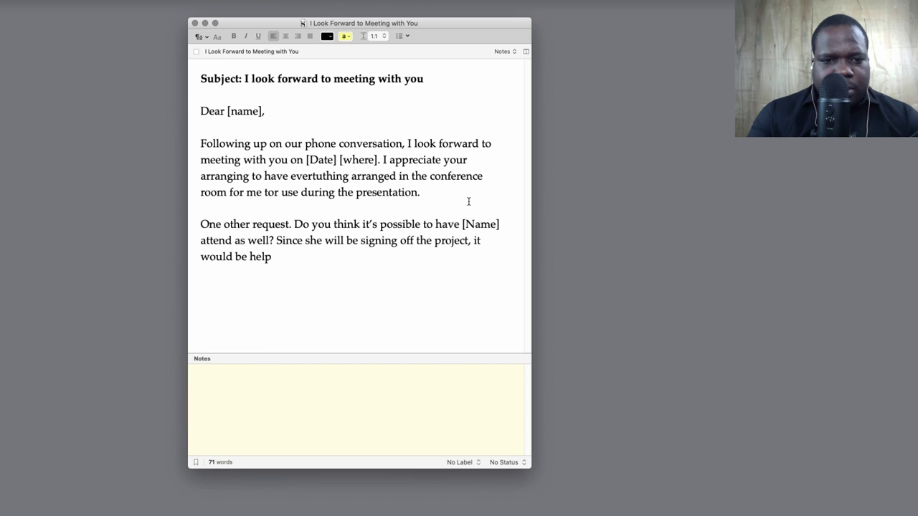
text(full)
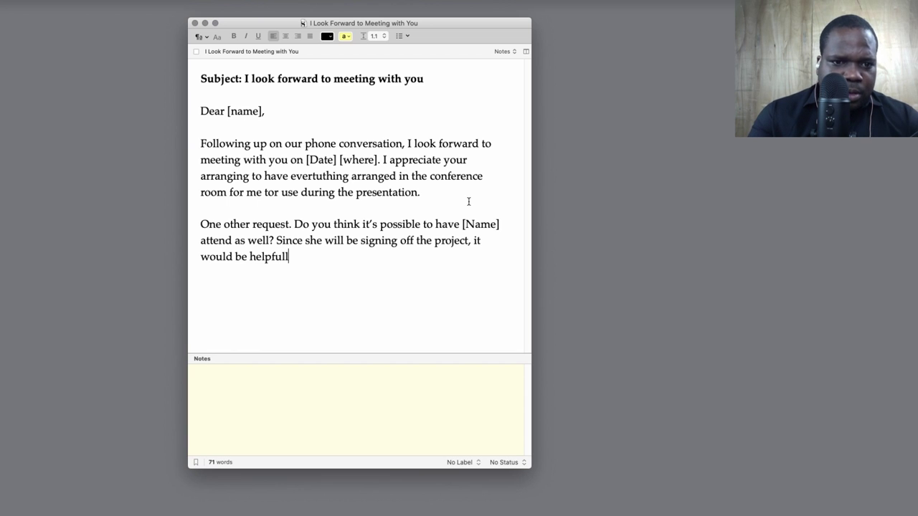
- Finish the second paragraph's last sentence with "to have her see my presentation."
text( to h)
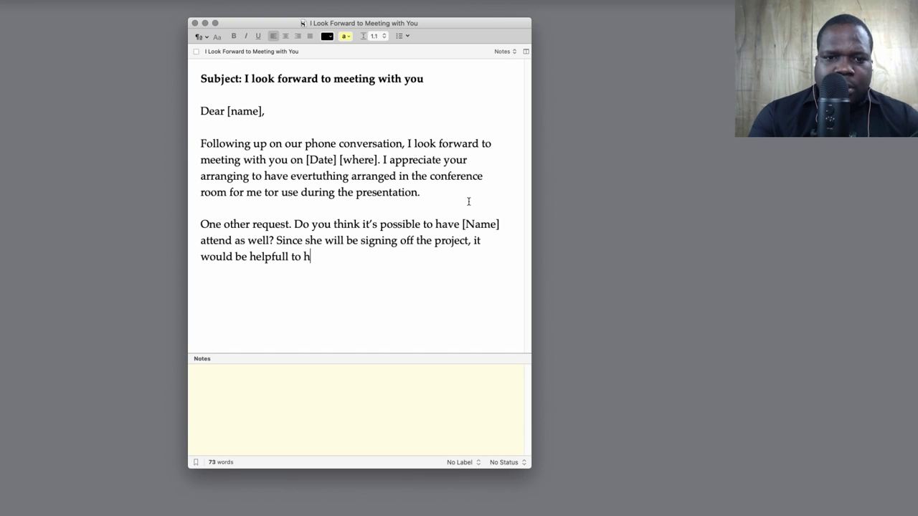
text(ave him a)
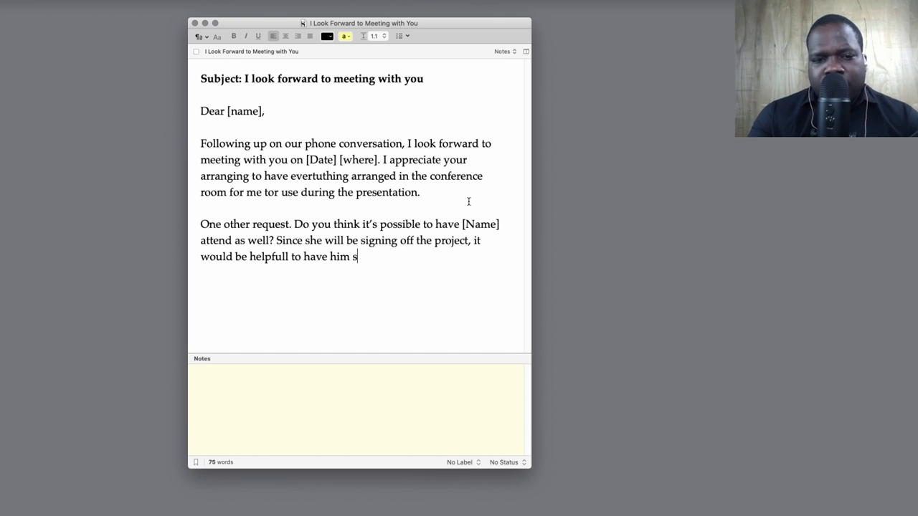
key(BackSpace)
key(BackSpace)
key(BackSpace)
key(BackSpace)
text(er )
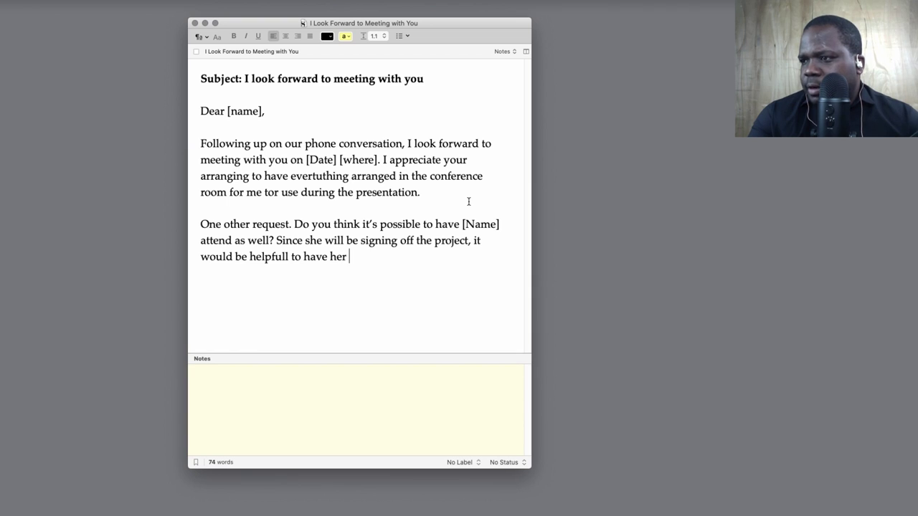
text(see m)
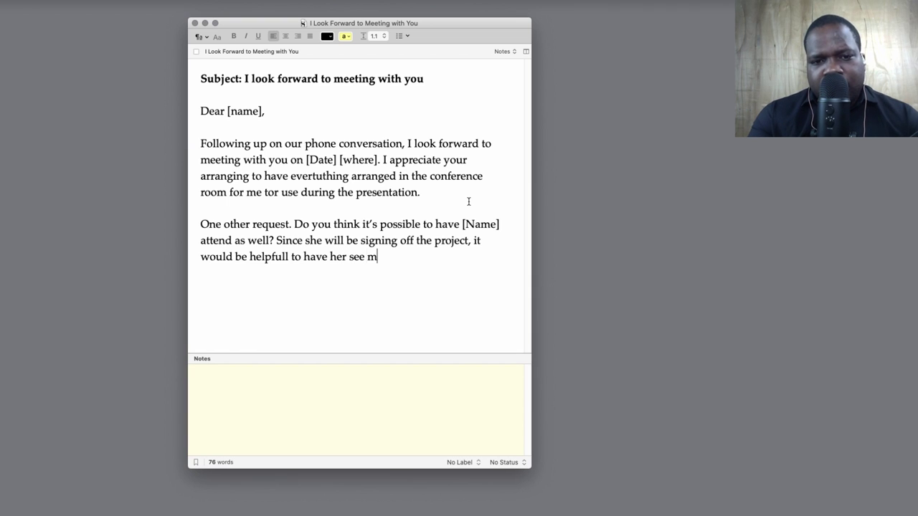
text(y present)
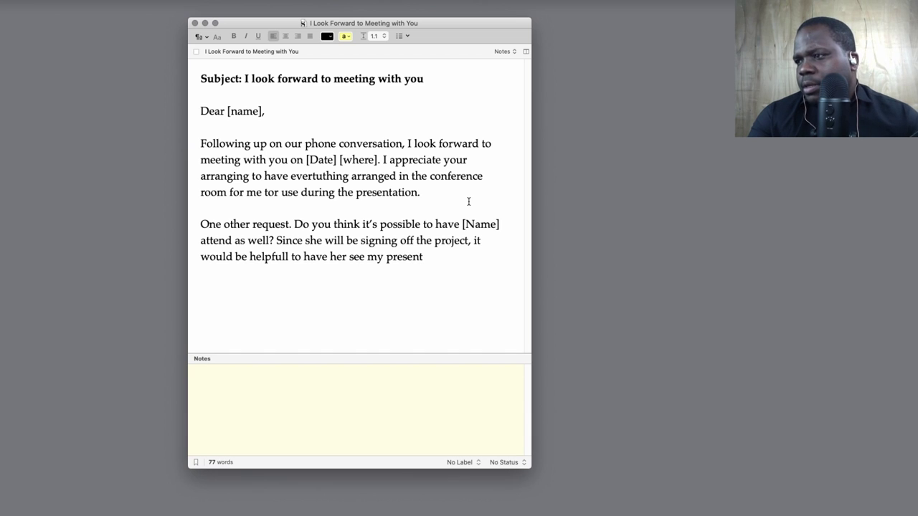
text(ation.)
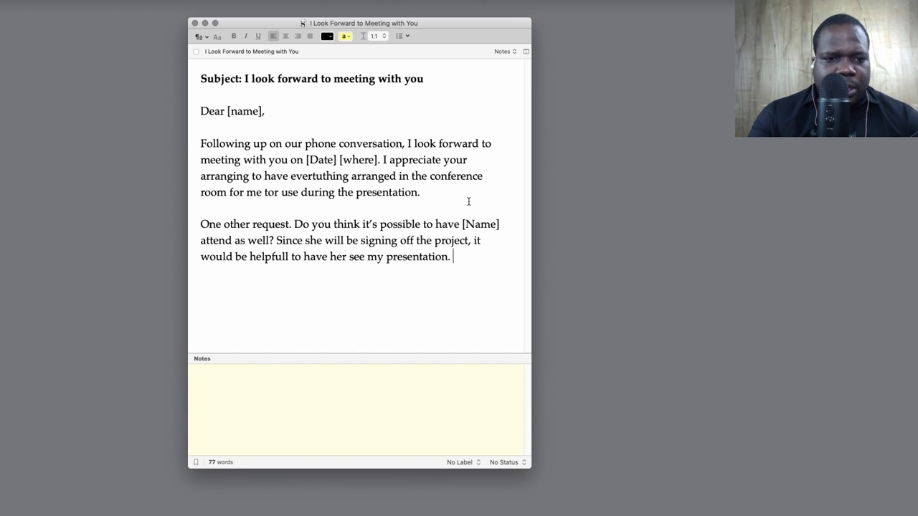
- Start a third paragraph below the second, beginning with "I'll touch base with you"
key(Return)
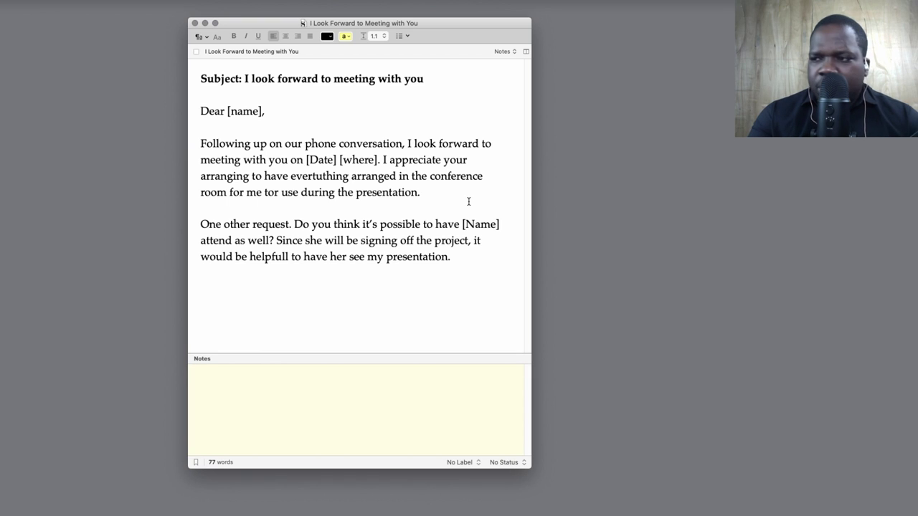
key(Return)
scroll(468, 202, down, 1)
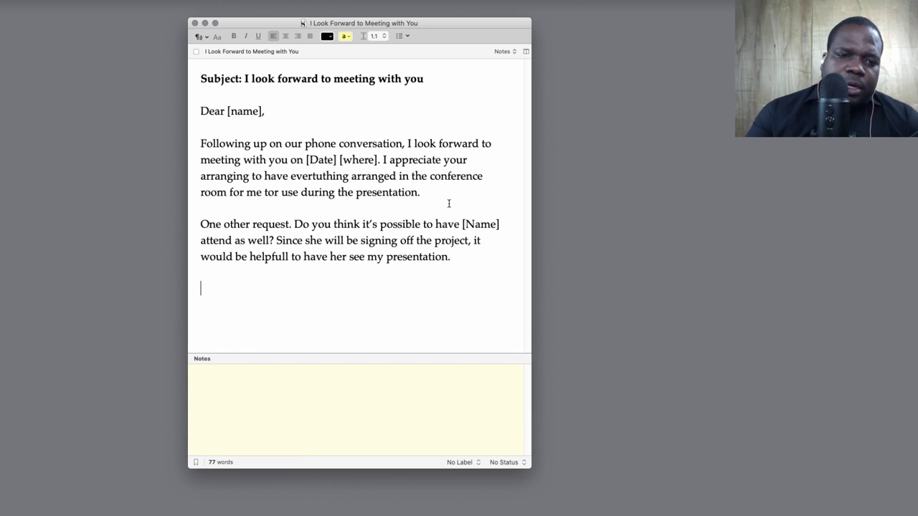
text(I’)
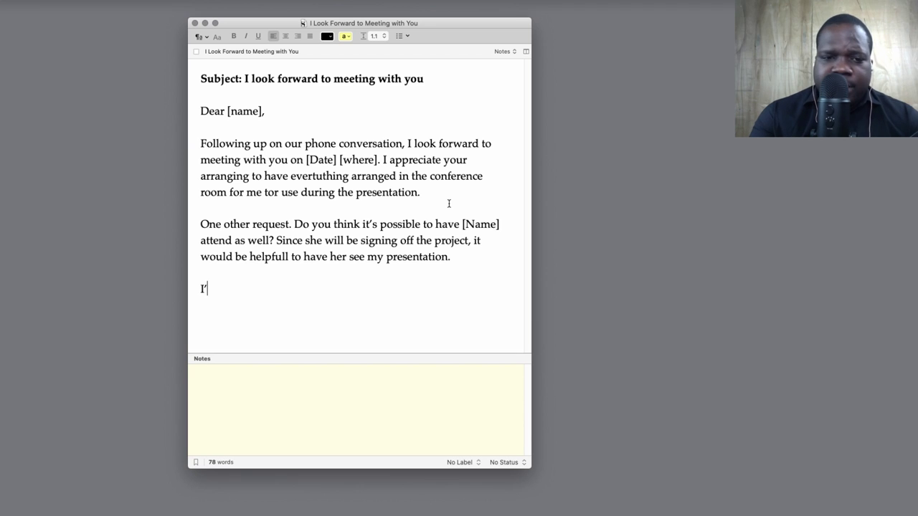
text(ll )
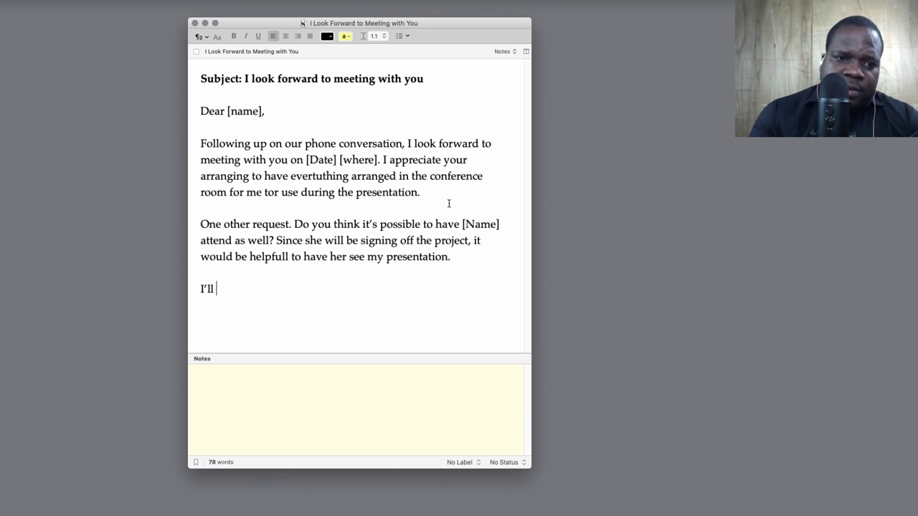
text(touch )
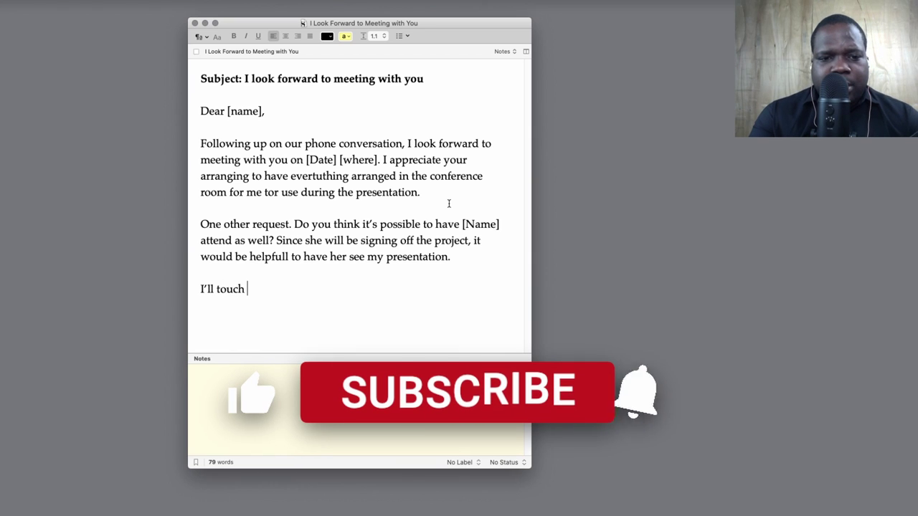
text(base )
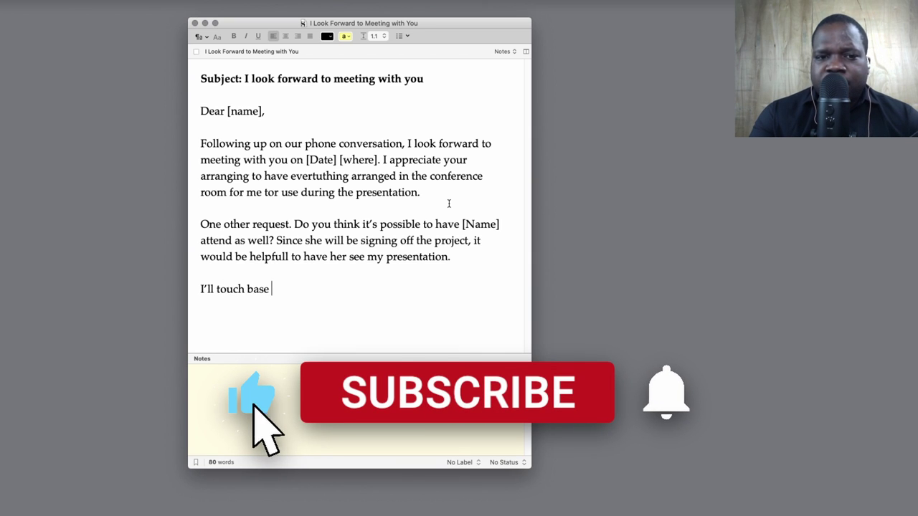
text(with you )
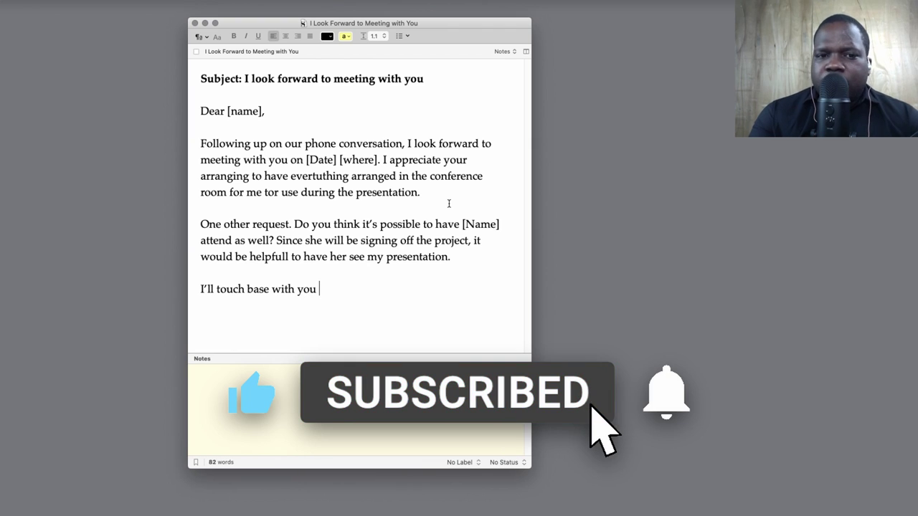
- Complete the third paragraph's sentence with "a few days before the meeting to reconfirm."
text(a few da)
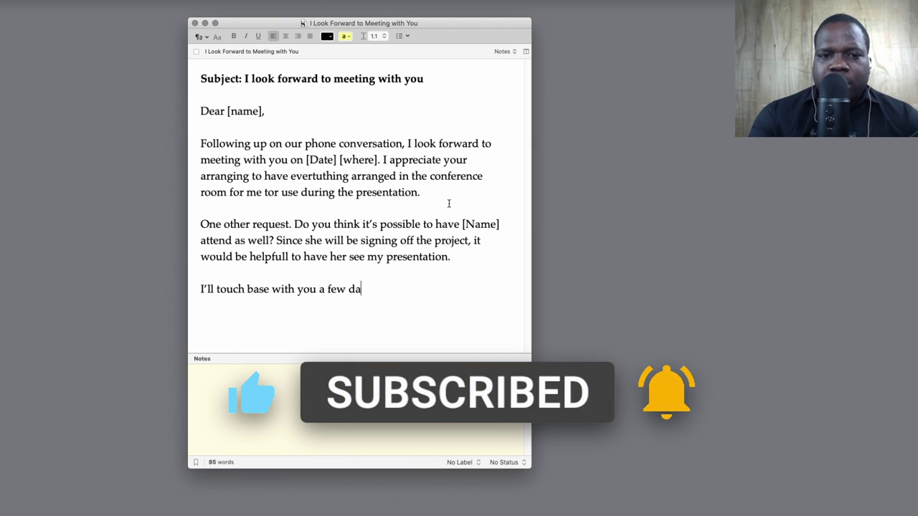
text(ys before the )
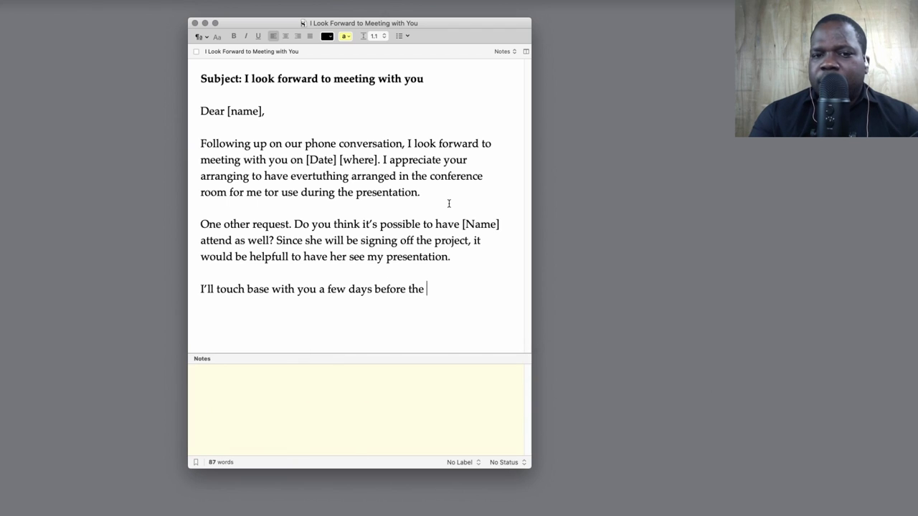
text(meeting to f)
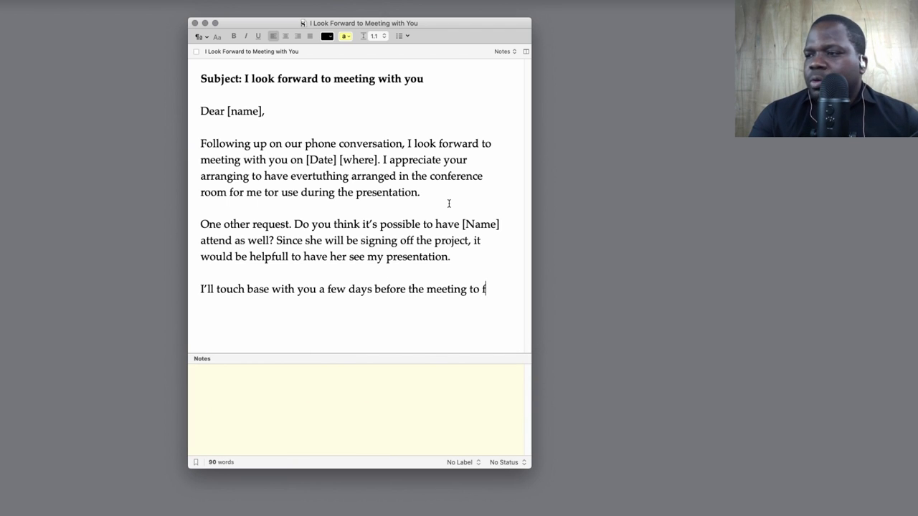
key(BackSpace)
text(reco)
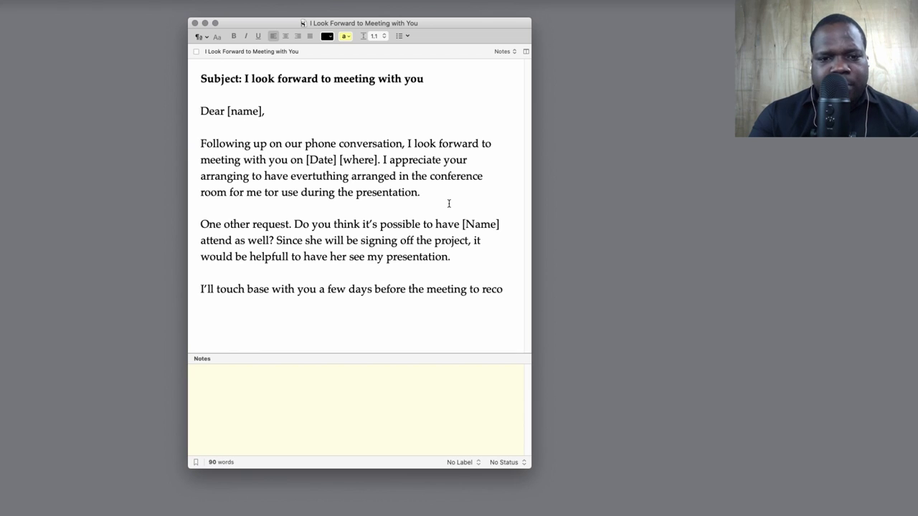
text(nfirm.)
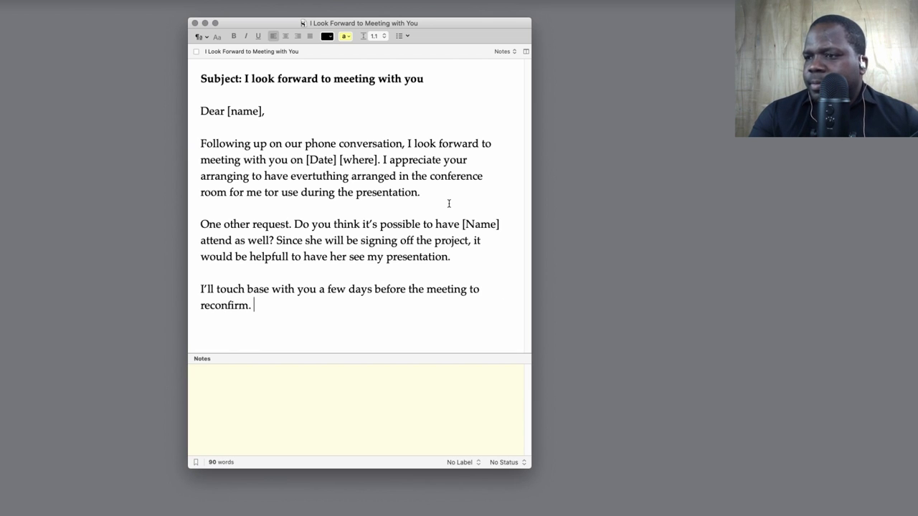
- Paste the copied signature block, from "Sincerely." to the Telegram line, after "reconfirm."
key(Return)
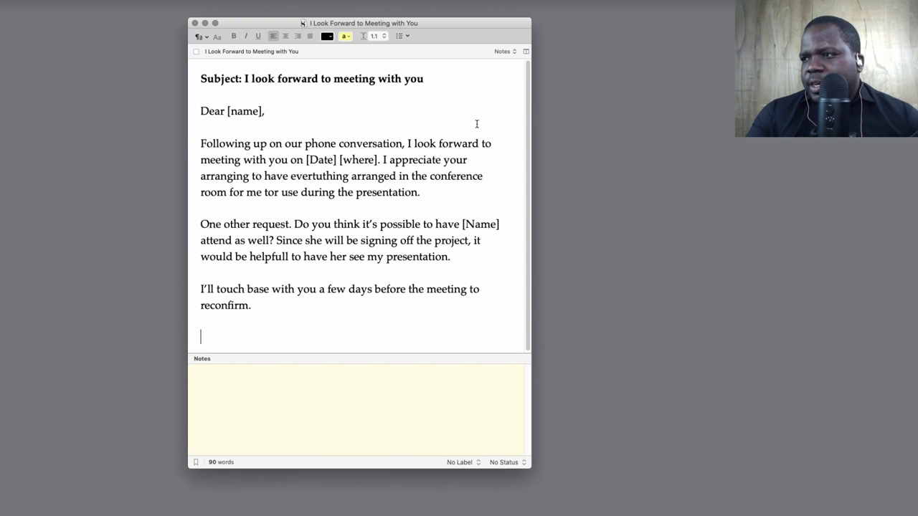
scroll(430, 219, down, 1)
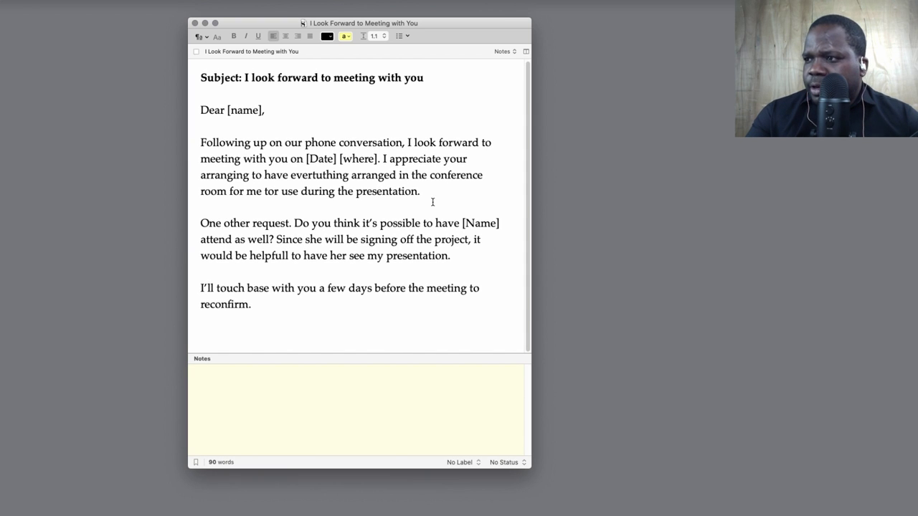
scroll(432, 200, up, 1)
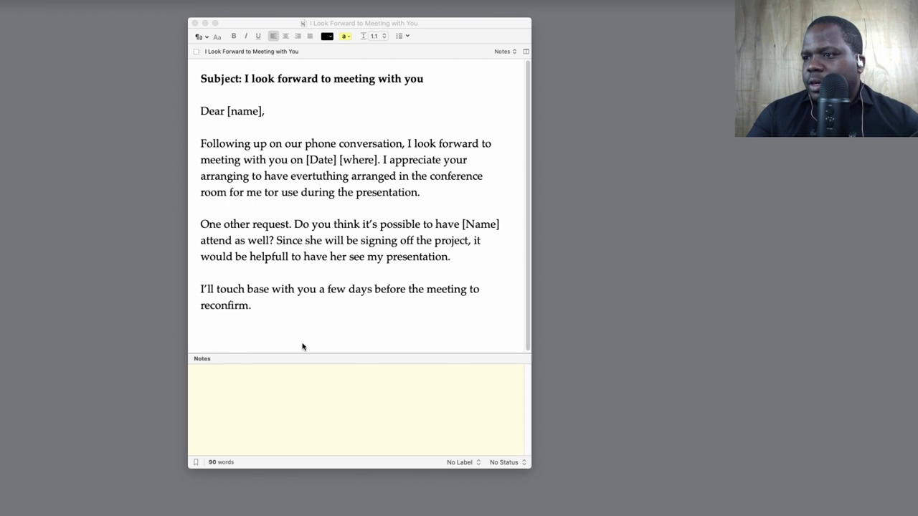
click(280, 307)
click(259, 309)
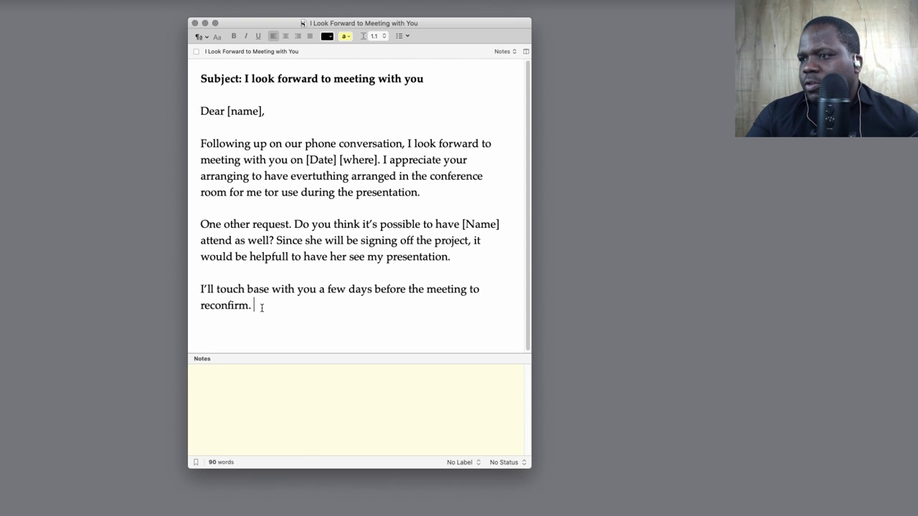
right_click(265, 300)
click(275, 341)
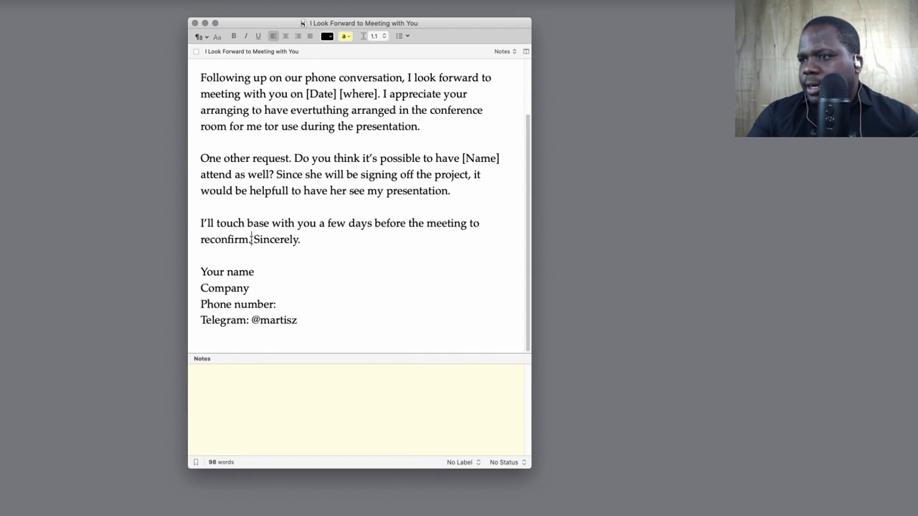
- Move "Sincerely." onto its own line, with two blank lines separating it from the third paragraph
key(Return)
key(Return)
key(Return)
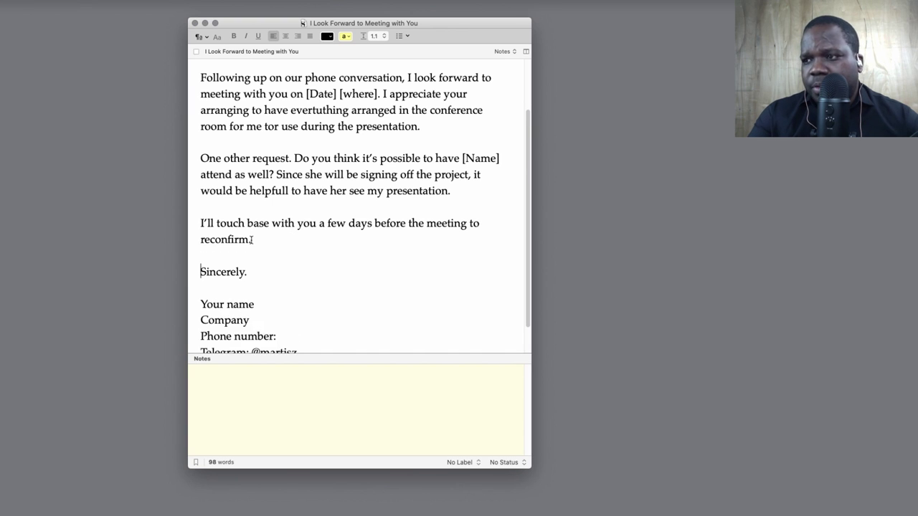
scroll(313, 246, down, 3)
scroll(313, 247, up, 8)
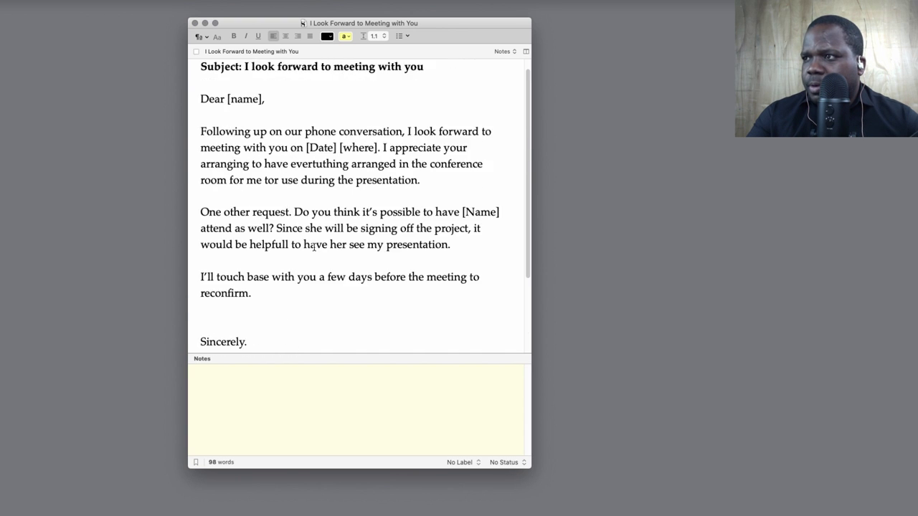
scroll(313, 247, down, 2)
scroll(313, 247, down, 3)
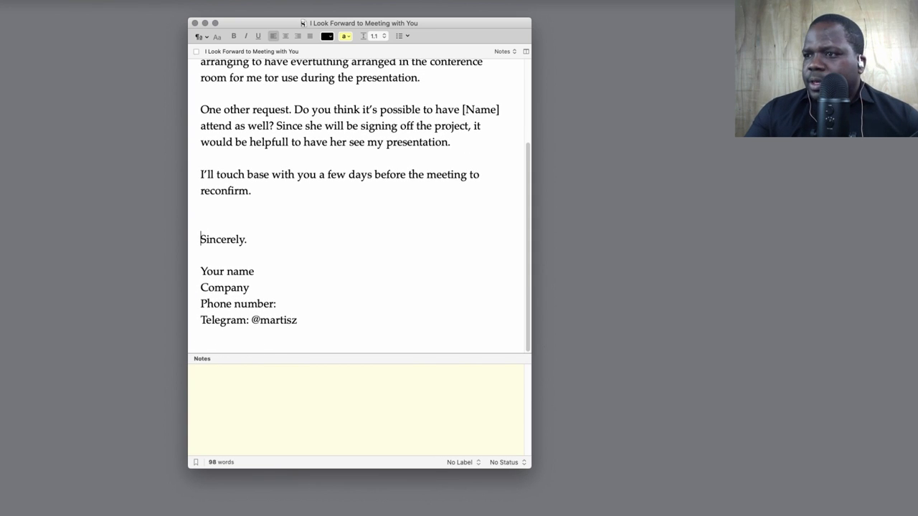
click(298, 256)
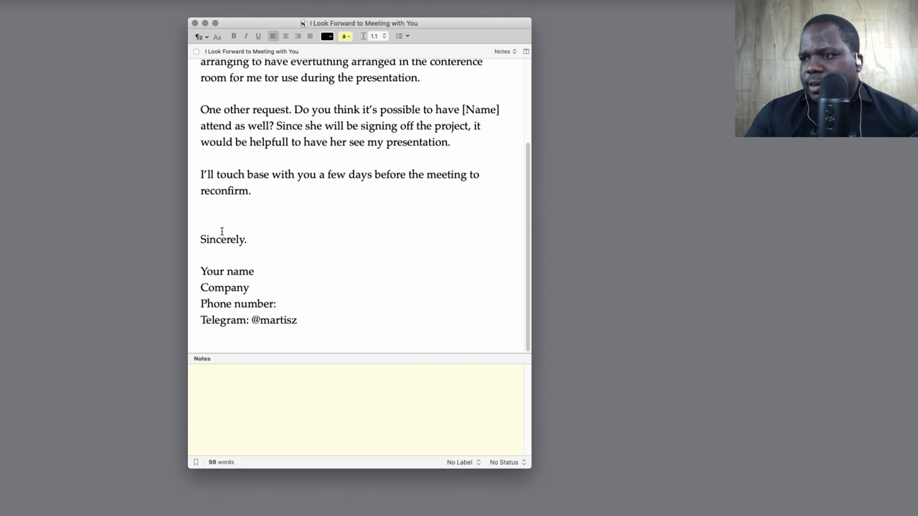
- Highlight the [name] placeholder in the "Dear" greeting in yellow
scroll(283, 280, up, 1)
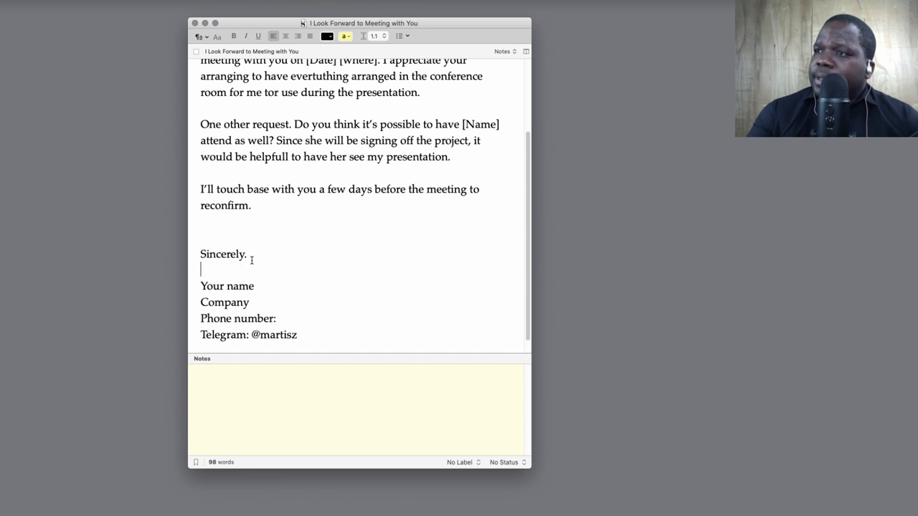
scroll(330, 172, up, 3)
scroll(330, 173, up, 3)
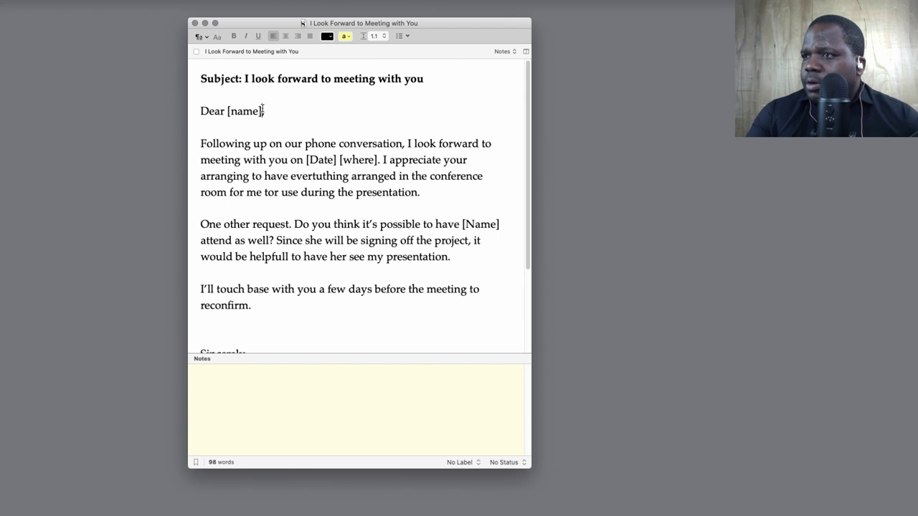
drag(262, 110, 226, 110)
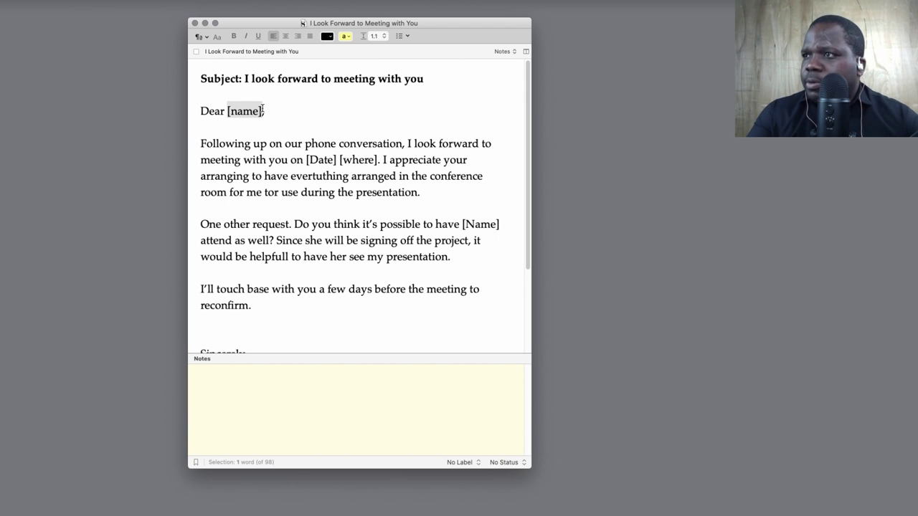
click(345, 36)
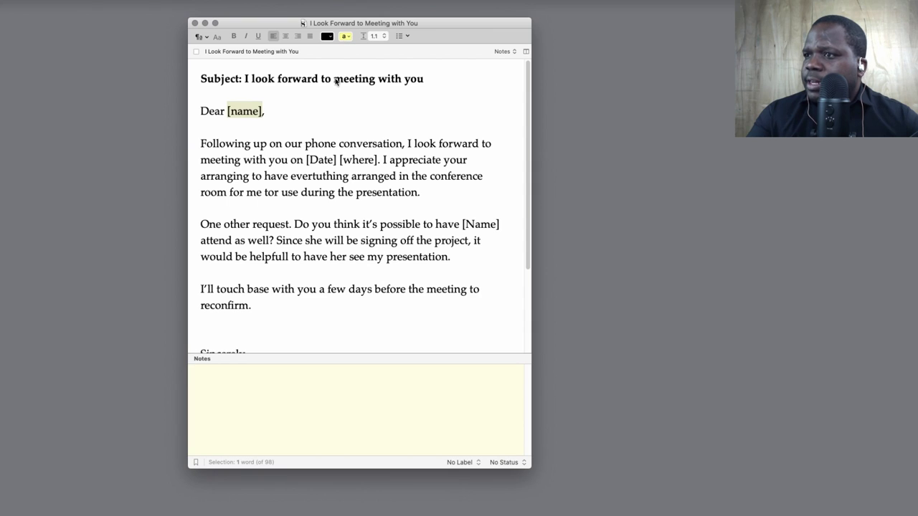
click(321, 126)
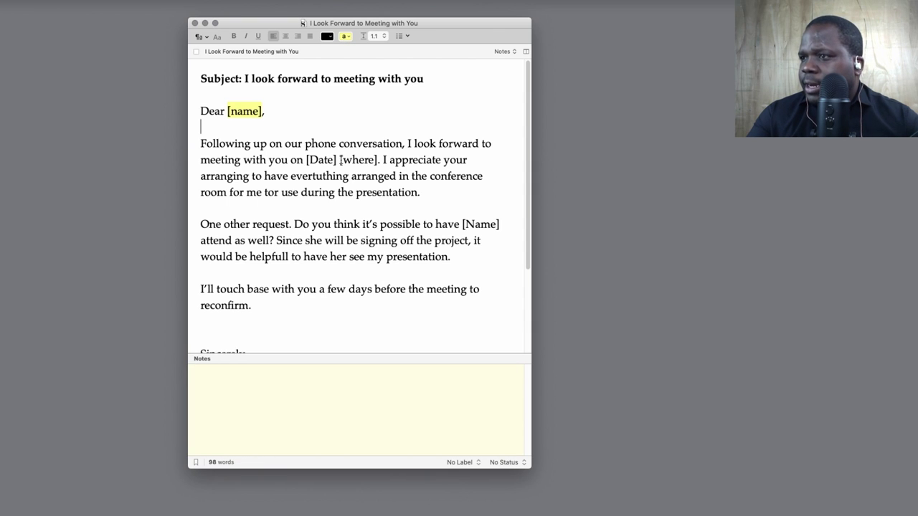
- Highlight the [Date] placeholder in the first paragraph in yellow
click(340, 160)
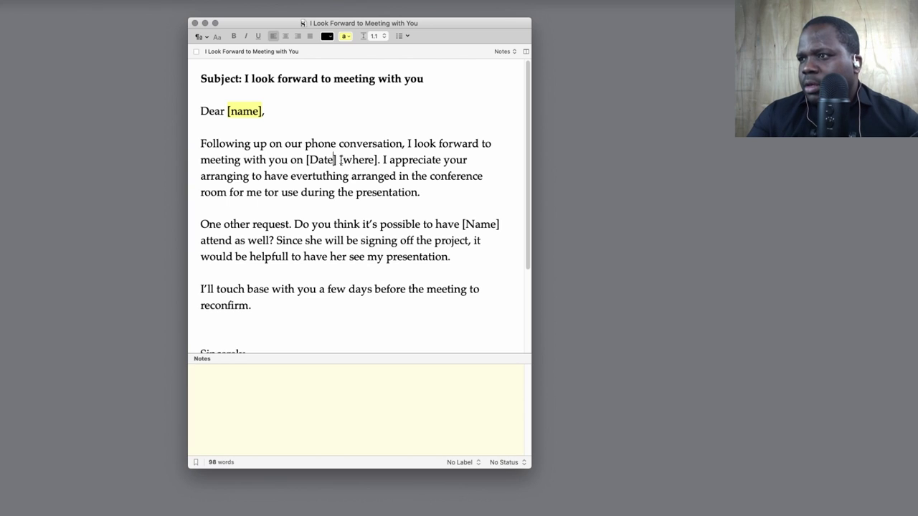
drag(340, 160, 306, 160)
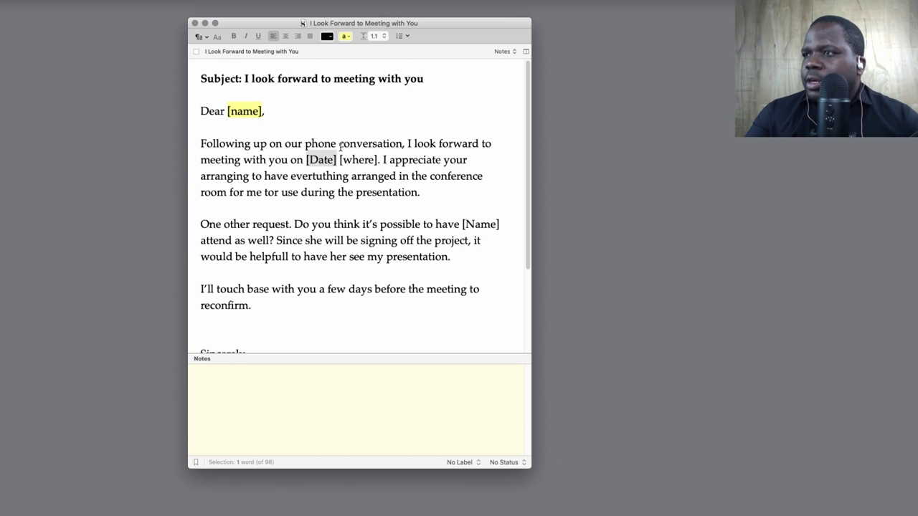
click(345, 36)
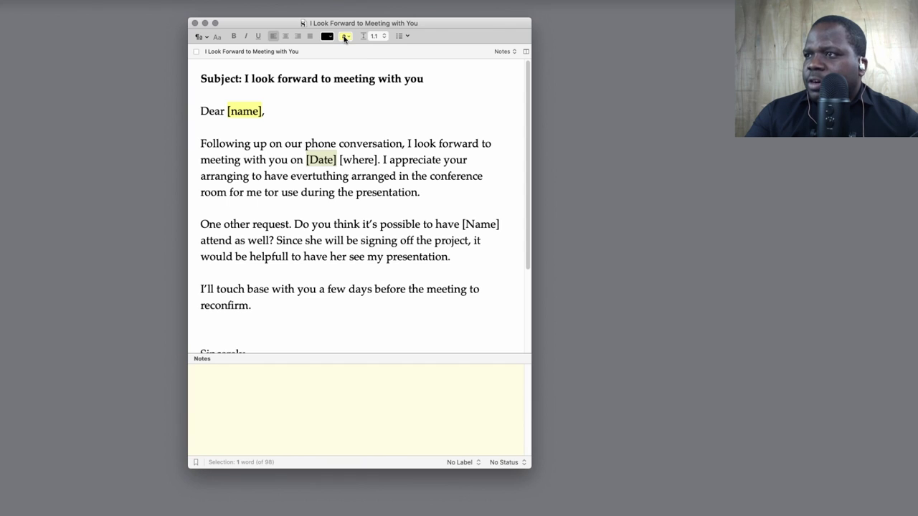
- Highlight the [where] placeholder in the first paragraph in yellow
click(380, 159)
key(shift+Left)
key(shift+Left)
key(shift+Left)
key(shift+Left)
key(shift+Left)
key(shift+Left)
key(shift+Left)
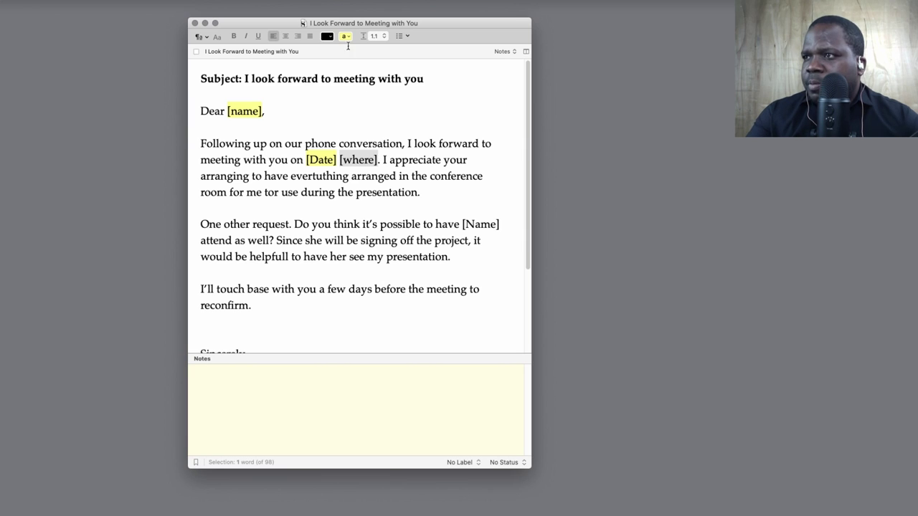
click(345, 36)
click(363, 241)
scroll(364, 237, down, 3)
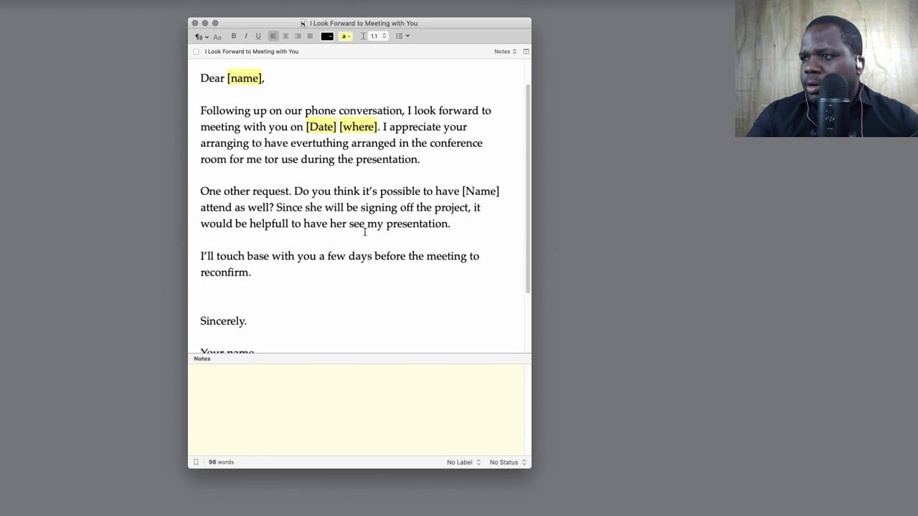